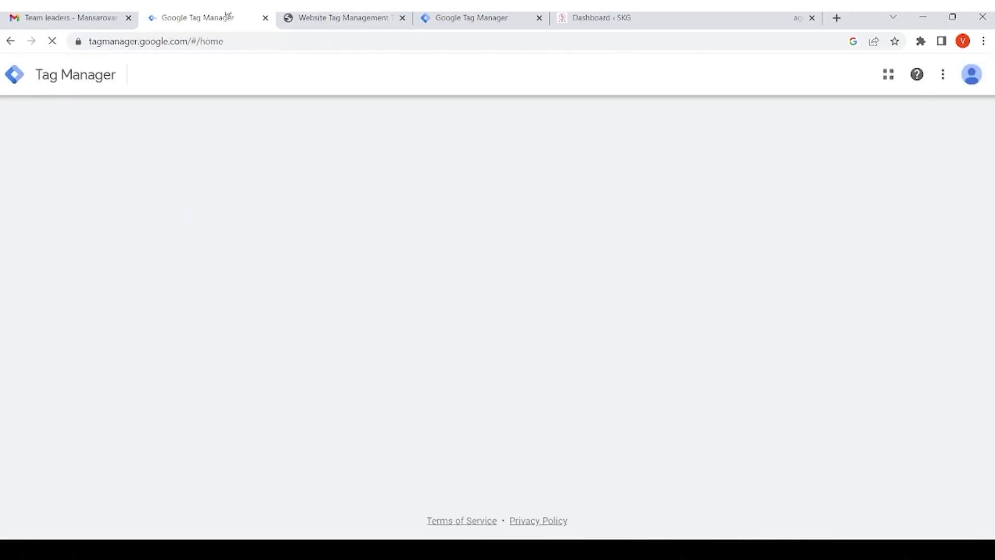
Review the Tag Manager overview page on Google Marketing Platform and return to the Tag Manager accounts list
{"action": "left_click", "coordinate": [321, 14]}
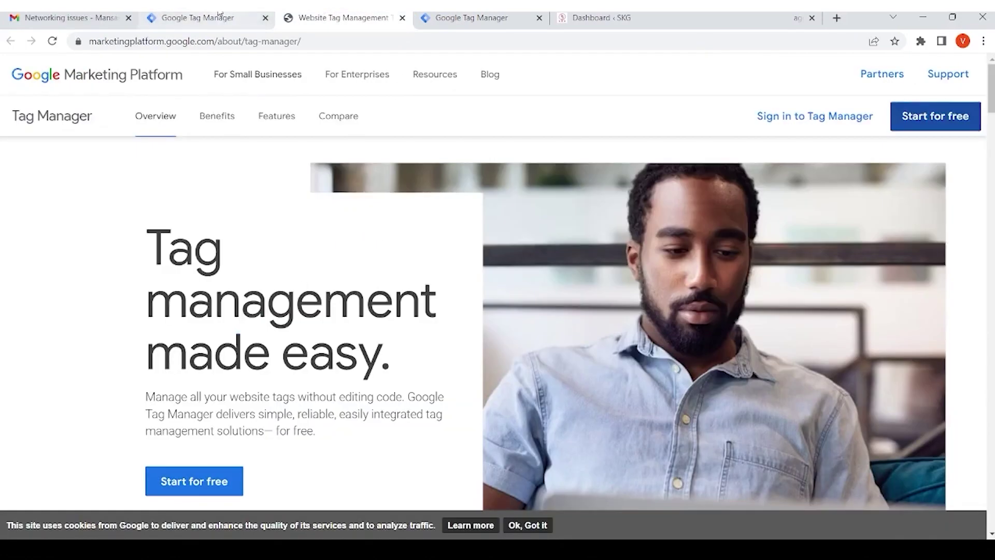
{"action": "left_click", "coordinate": [219, 14]}
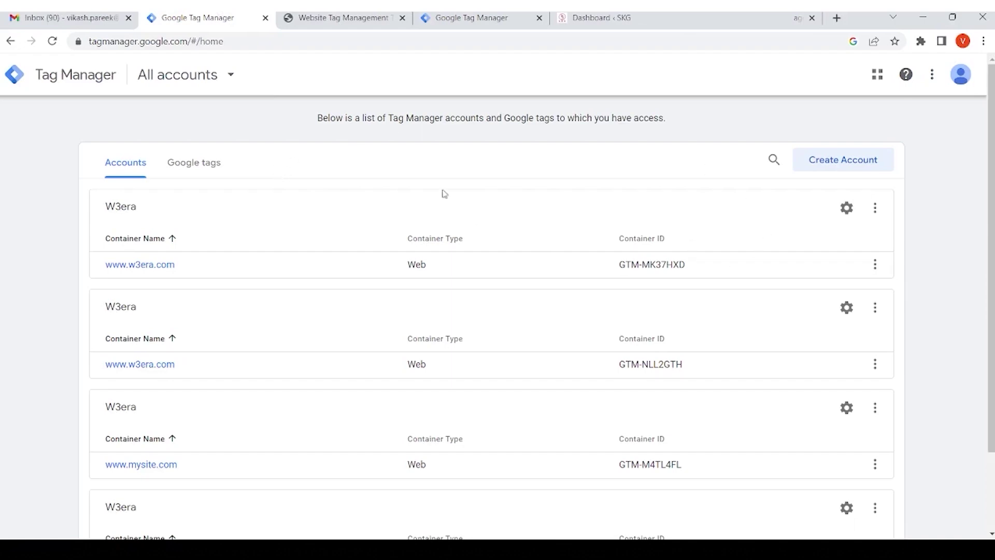
{"action": "left_click", "coordinate": [340, 17]}
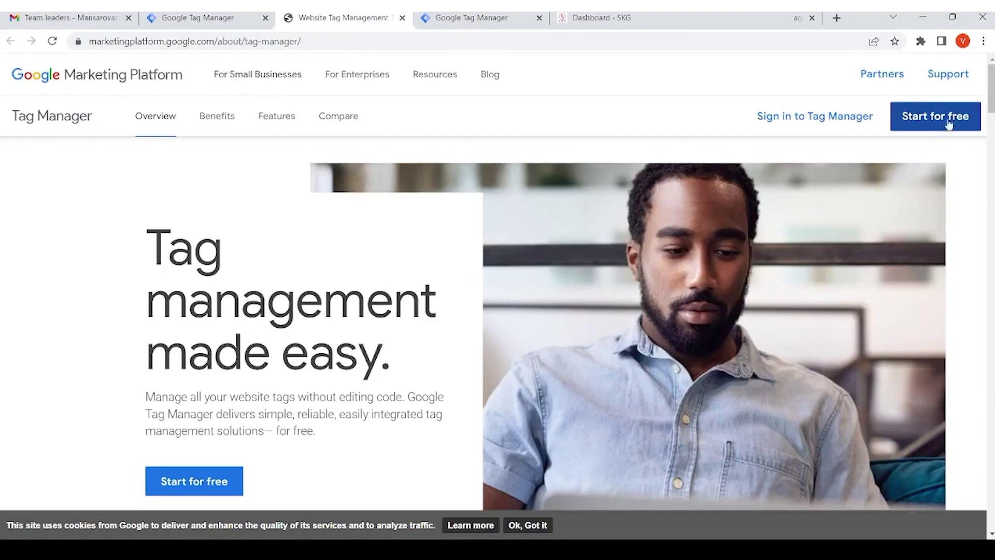
{"action": "left_click", "coordinate": [235, 16]}
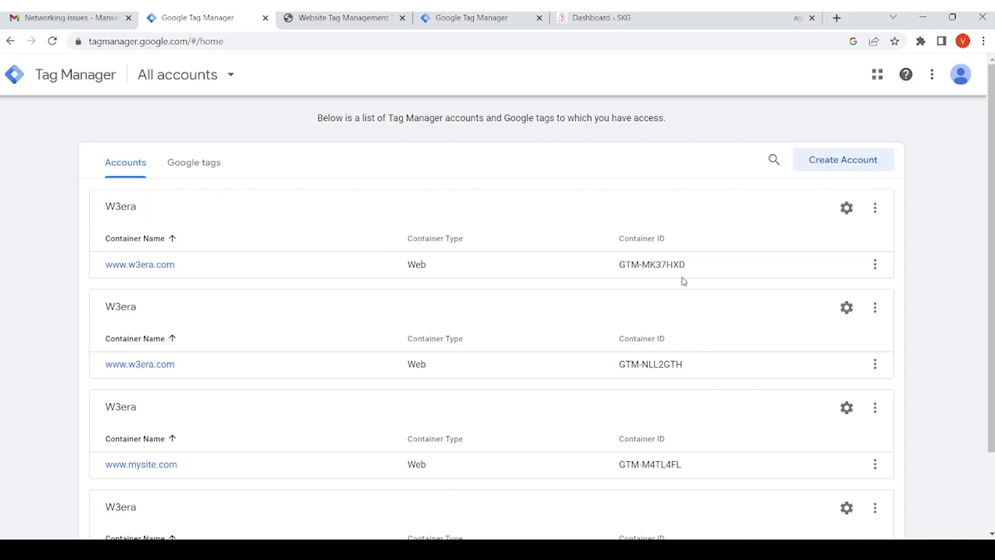
Start a new Tag Manager account named W3era with India as the country and anonymous data sharing enabled
{"action": "left_click", "coordinate": [844, 161]}
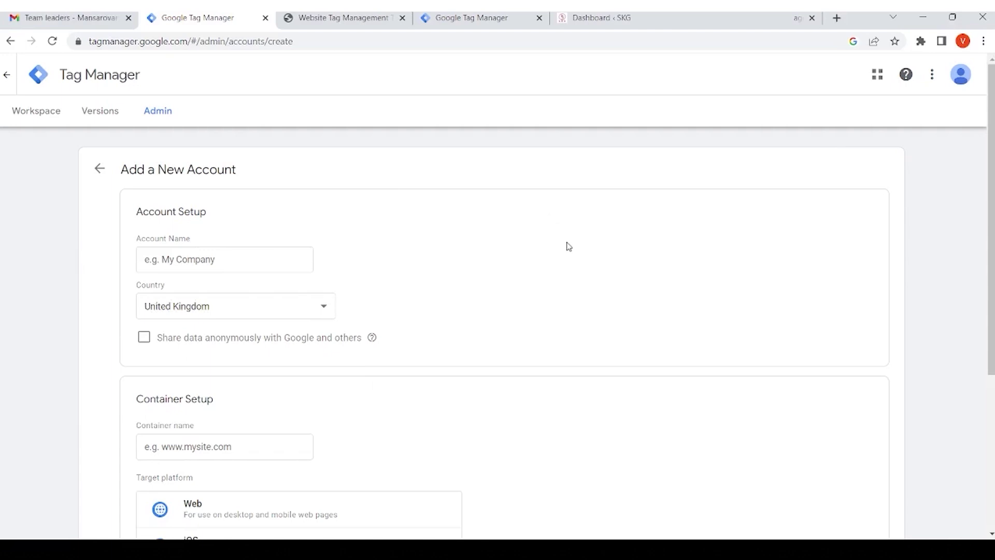
{"action": "scroll", "coordinate": [568, 247], "scroll_direction": "down", "scroll_amount": 2}
{"action": "scroll", "coordinate": [568, 247], "scroll_direction": "up", "scroll_amount": 1}
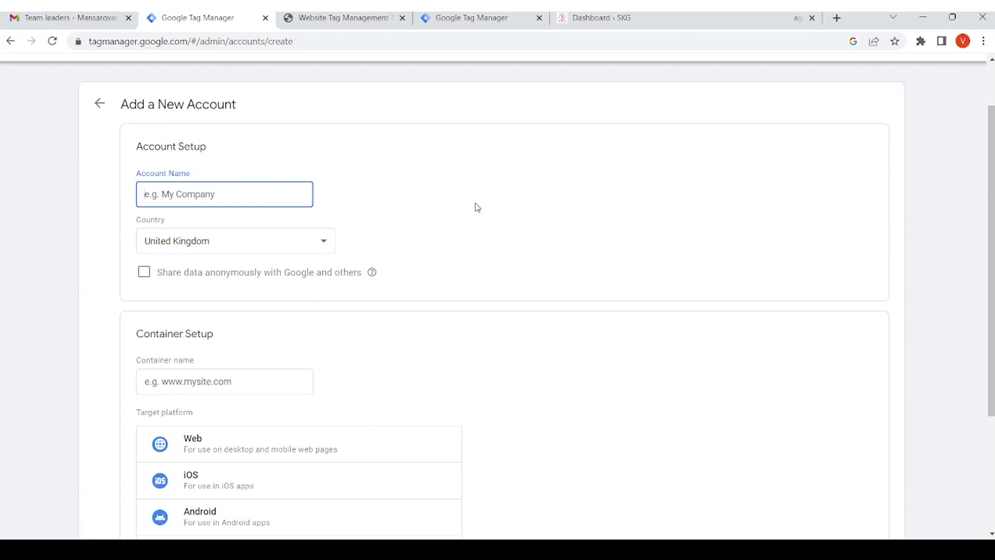
{"action": "type", "text": "W3era"}
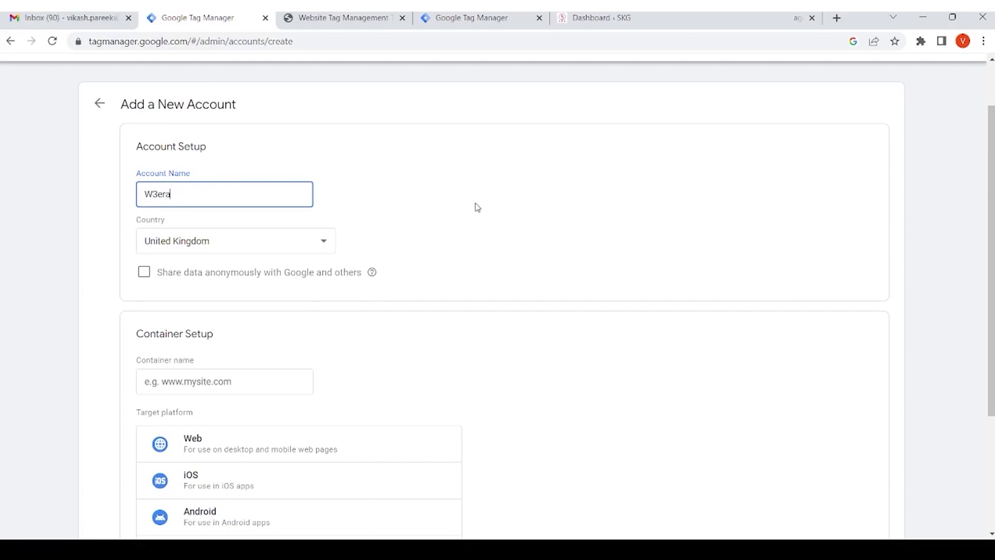
{"action": "left_click", "coordinate": [511, 203]}
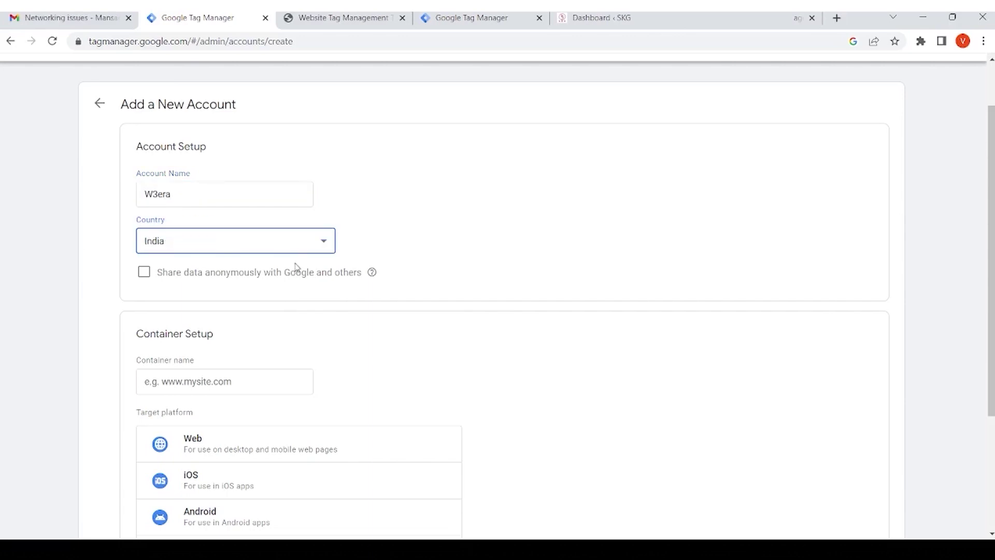
{"action": "left_click", "coordinate": [609, 223]}
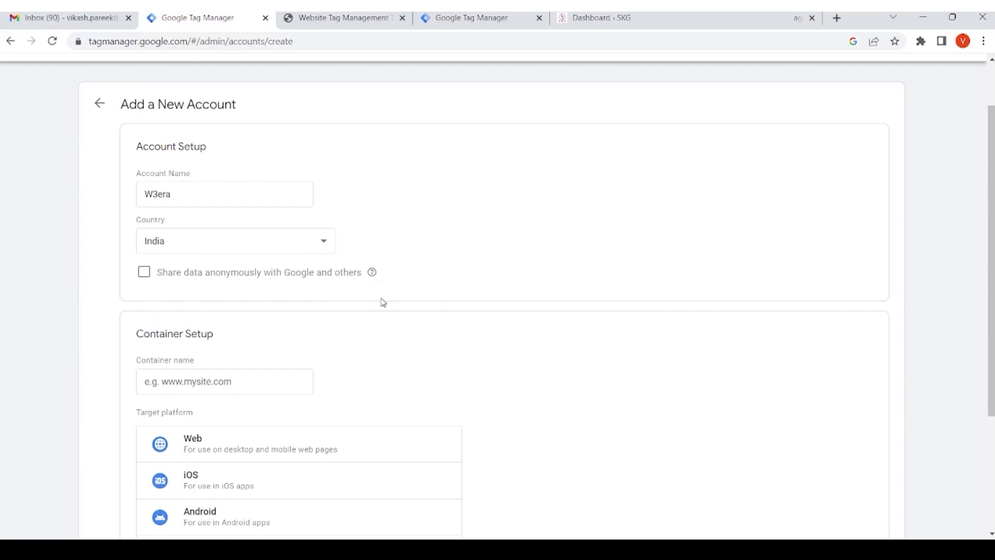
{"action": "left_click", "coordinate": [146, 281]}
{"action": "scroll", "coordinate": [265, 288], "scroll_direction": "down", "scroll_amount": 3}
{"action": "left_click", "coordinate": [210, 252]}
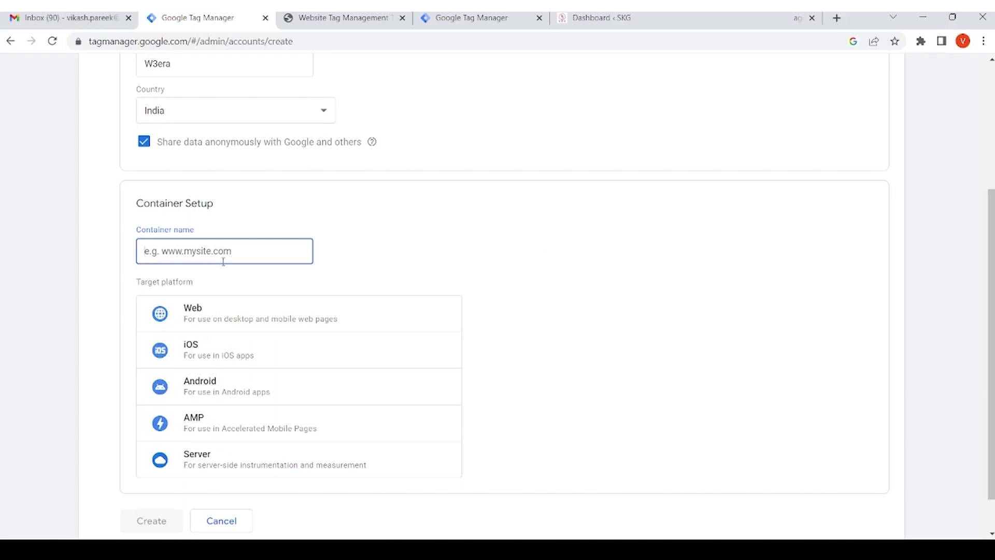
{"action": "type", "text": "Www."}
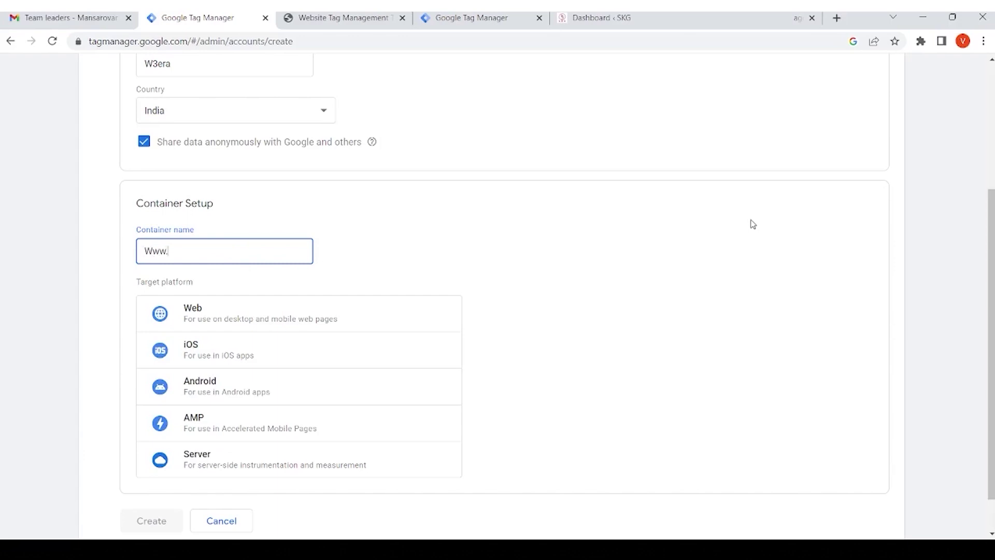
{"action": "type", "text": "w3era.com"}
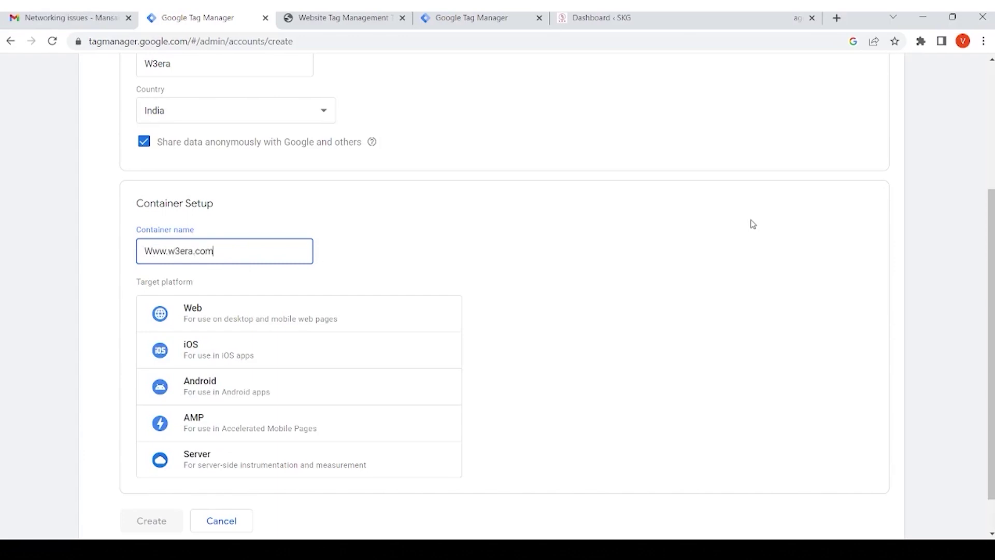
{"action": "left_click", "coordinate": [711, 254]}
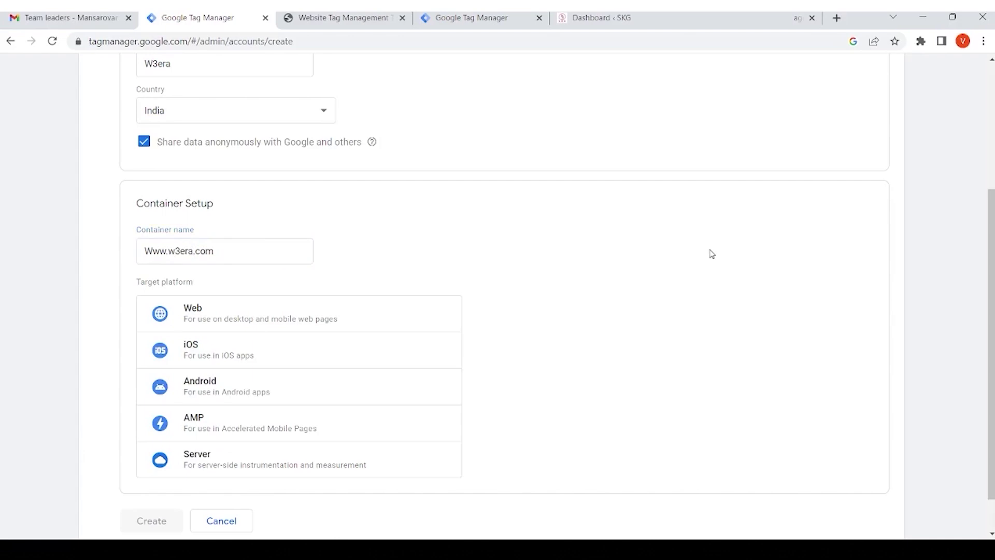
{"action": "scroll", "coordinate": [697, 270], "scroll_direction": "down", "scroll_amount": 1}
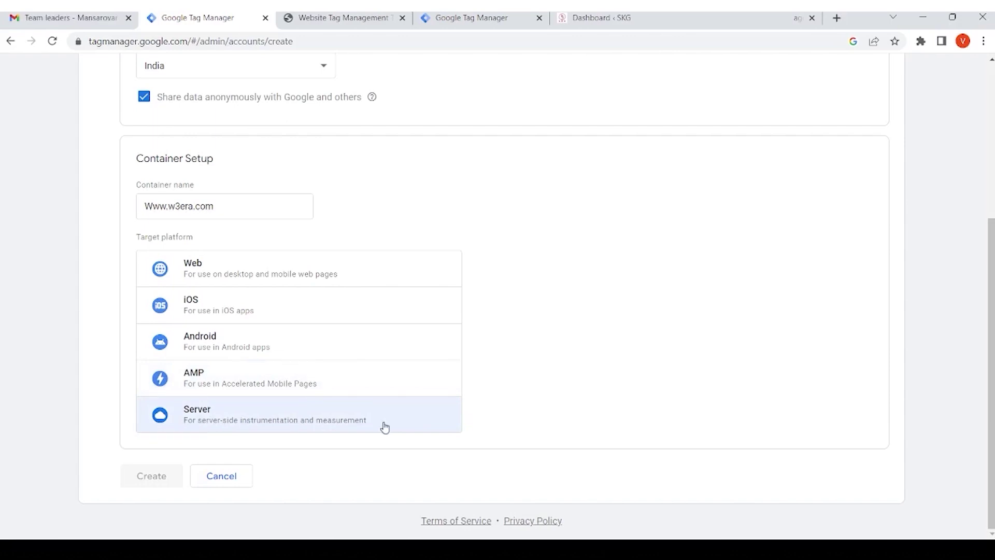
{"action": "left_click", "coordinate": [321, 278]}
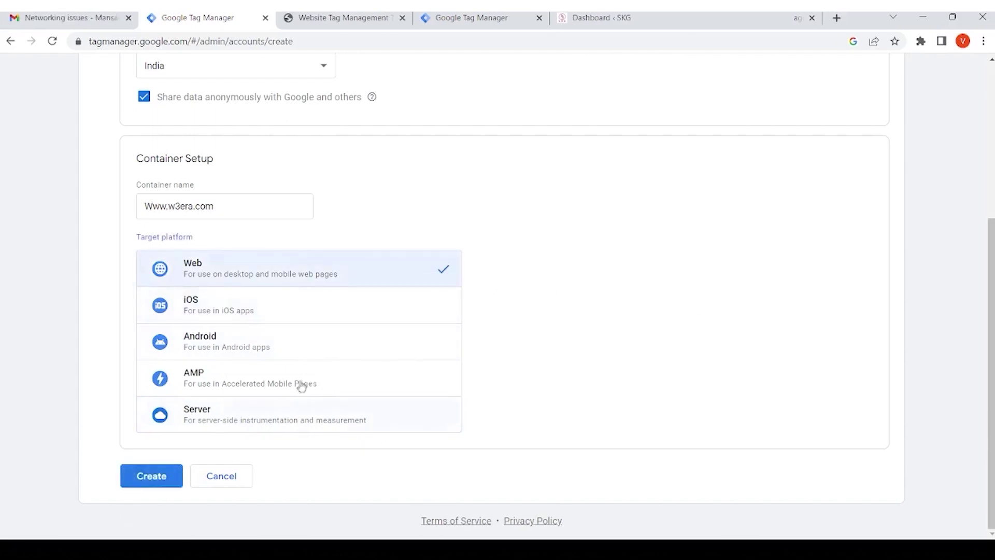
{"action": "left_click", "coordinate": [149, 480]}
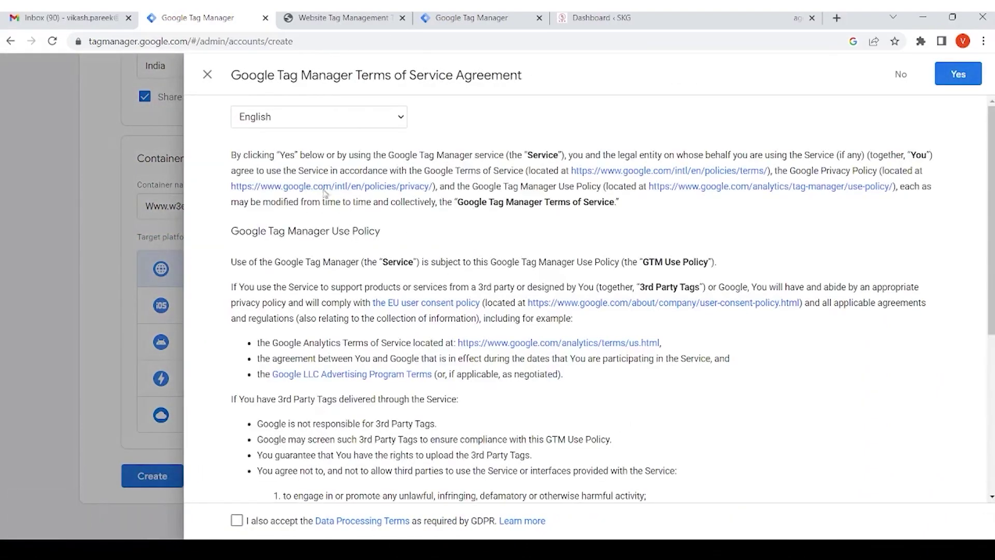
Accept the Google Tag Manager Terms of Service together with the GDPR Data Processing Terms
{"action": "scroll", "coordinate": [446, 215], "scroll_direction": "down", "scroll_amount": 5}
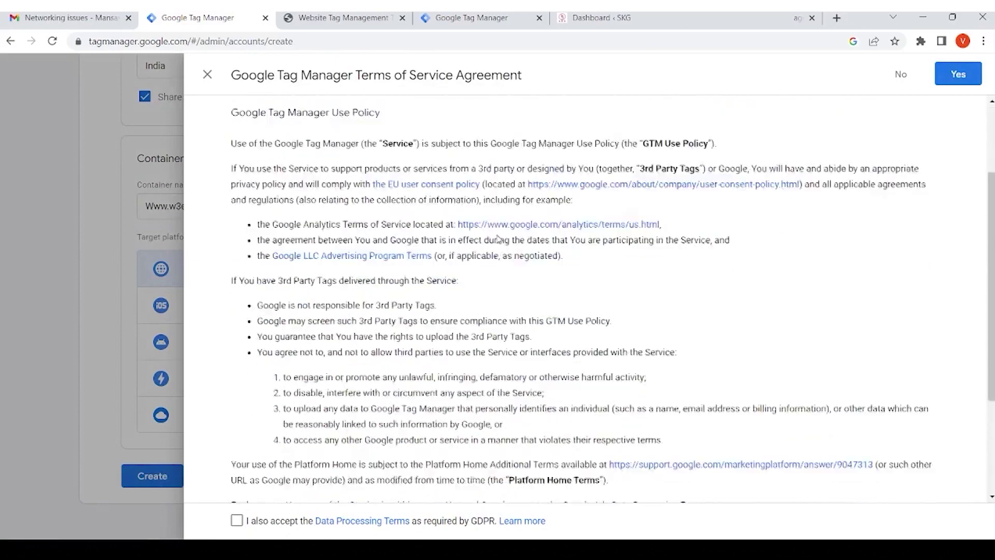
{"action": "left_click", "coordinate": [237, 522]}
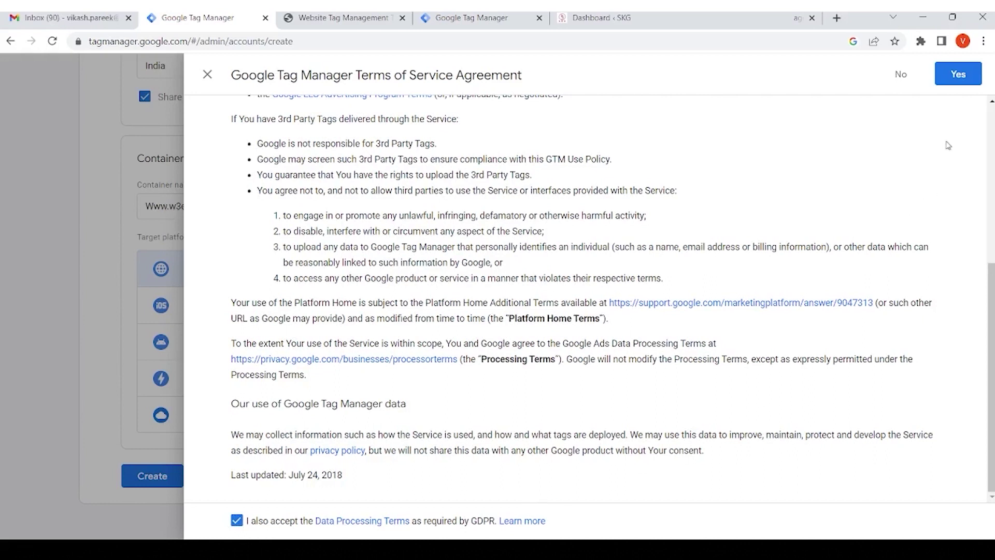
{"action": "left_click", "coordinate": [959, 74]}
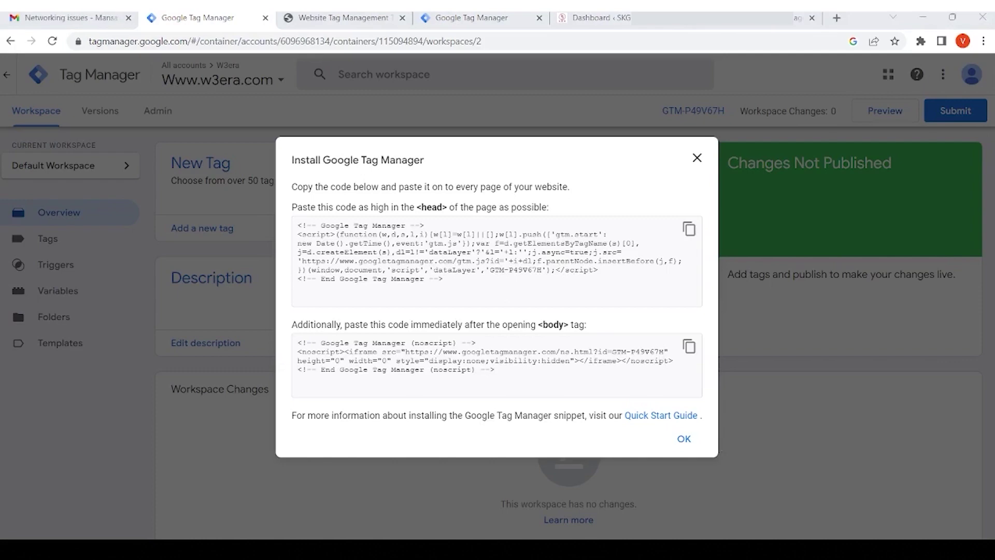
Dismiss the installation code, then reopen it from the container ID in the workspace to view it, and close it
{"action": "left_click", "coordinate": [684, 439]}
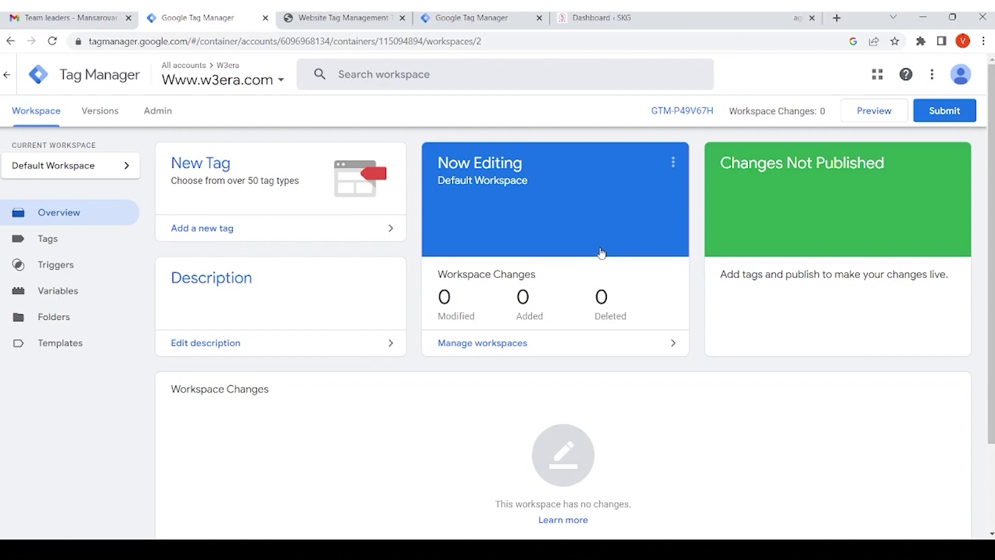
{"action": "left_click", "coordinate": [697, 111]}
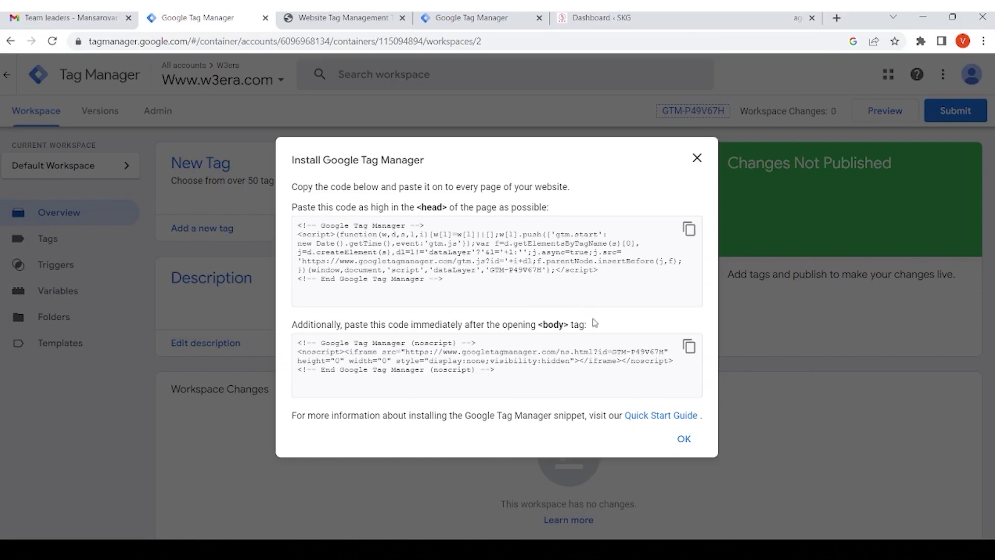
{"action": "left_click", "coordinate": [697, 159]}
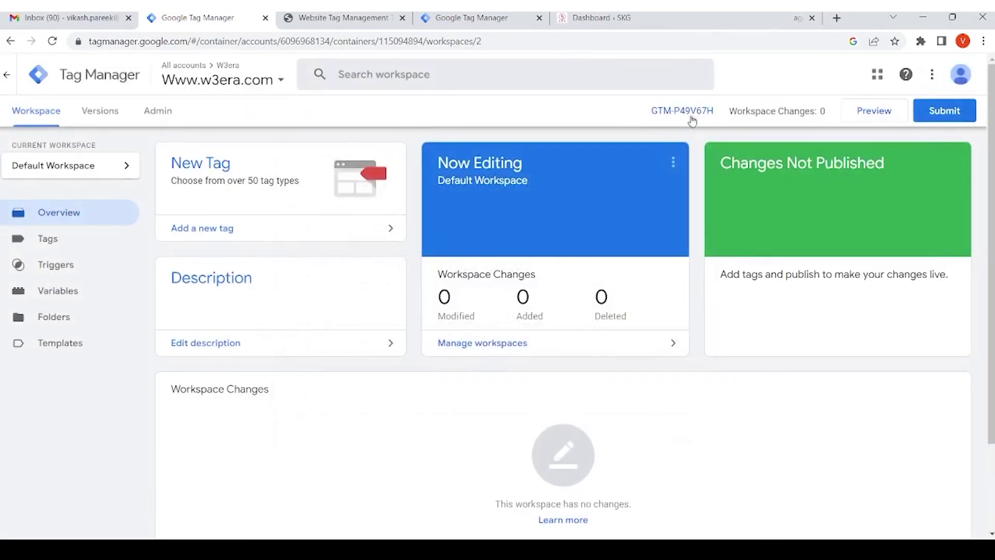
{"action": "left_click", "coordinate": [691, 113]}
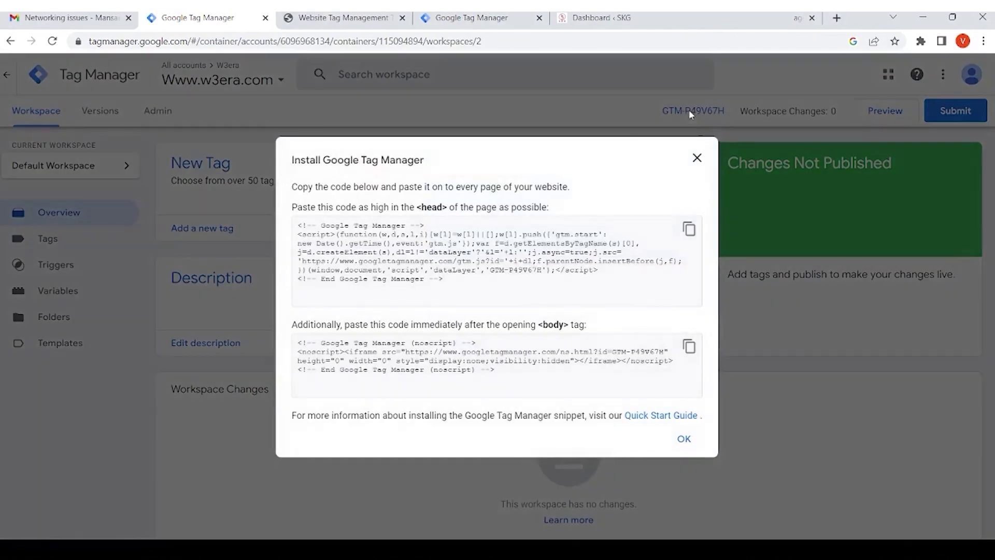
{"action": "left_click", "coordinate": [697, 159]}
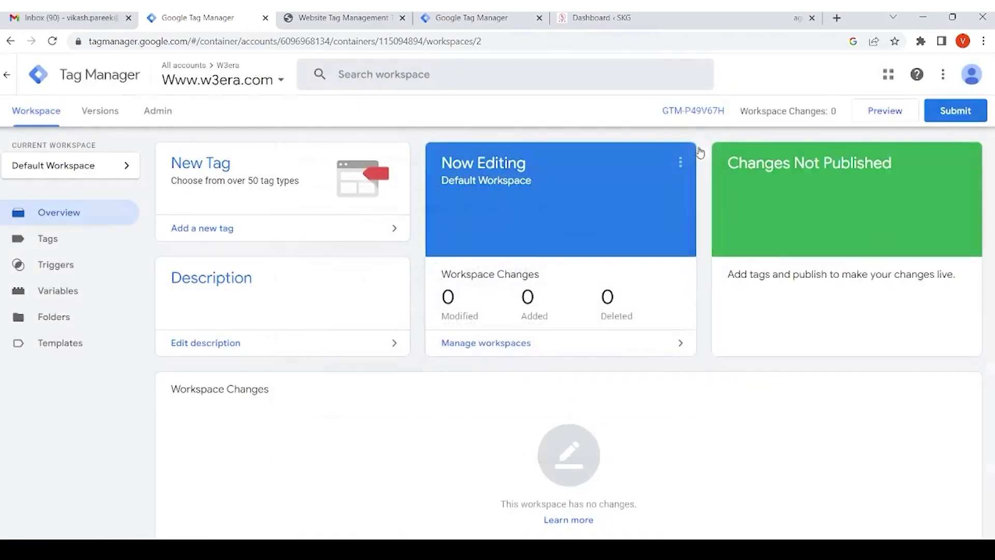
{"action": "left_click", "coordinate": [704, 115]}
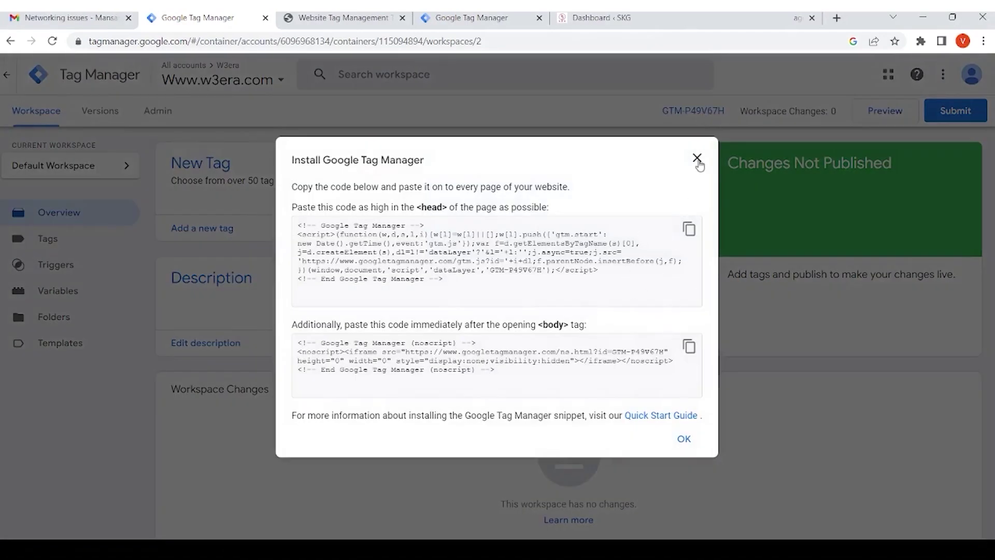
{"action": "left_click", "coordinate": [697, 157]}
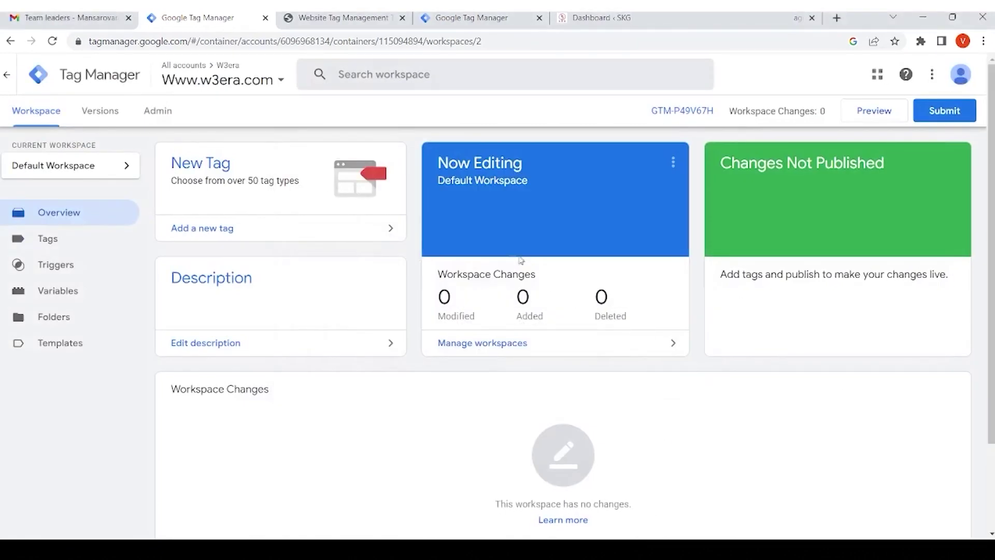
View the Install Google Tag Manager instructions in the container's admin settings, then close them and leave the admin area
{"action": "left_click", "coordinate": [161, 112]}
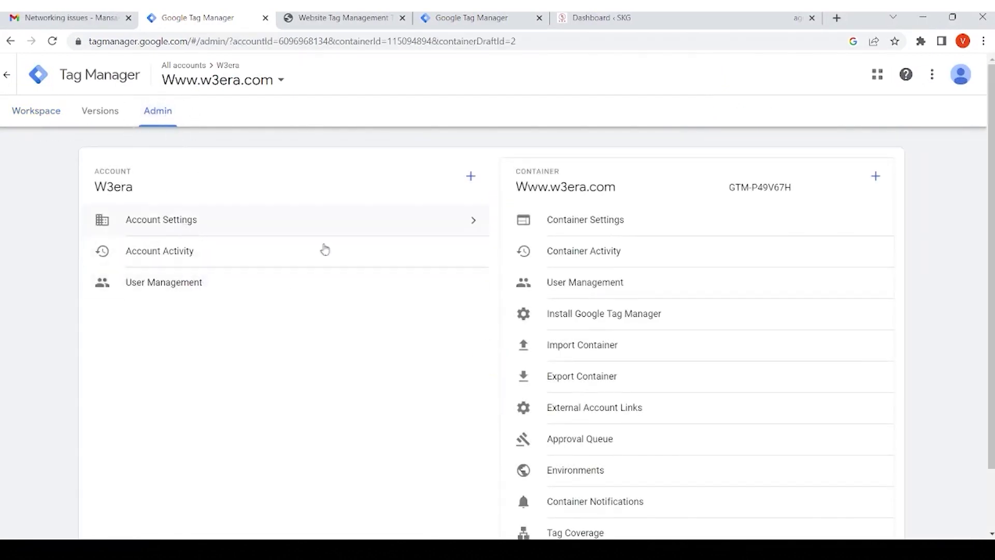
{"action": "scroll", "coordinate": [518, 307], "scroll_direction": "down", "scroll_amount": 2}
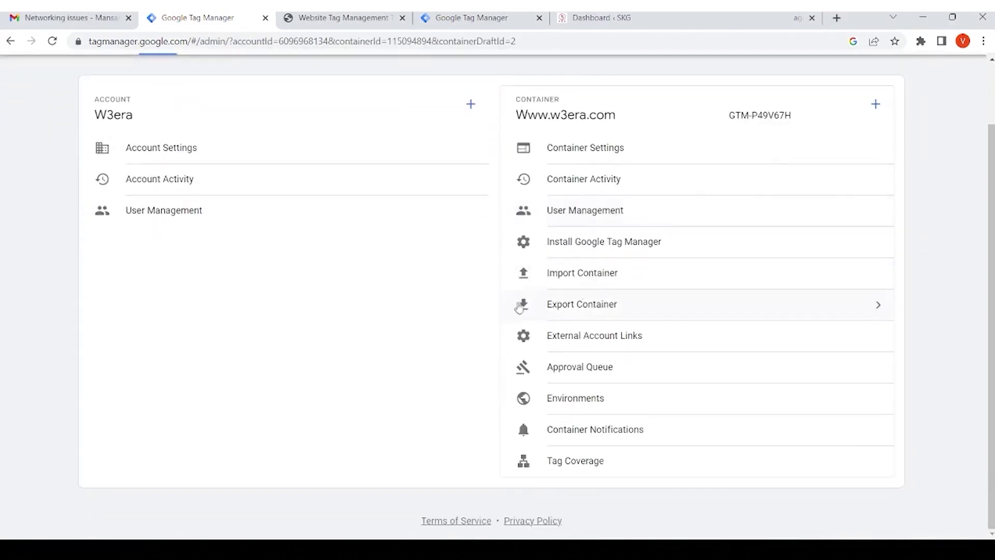
{"action": "left_click", "coordinate": [660, 248]}
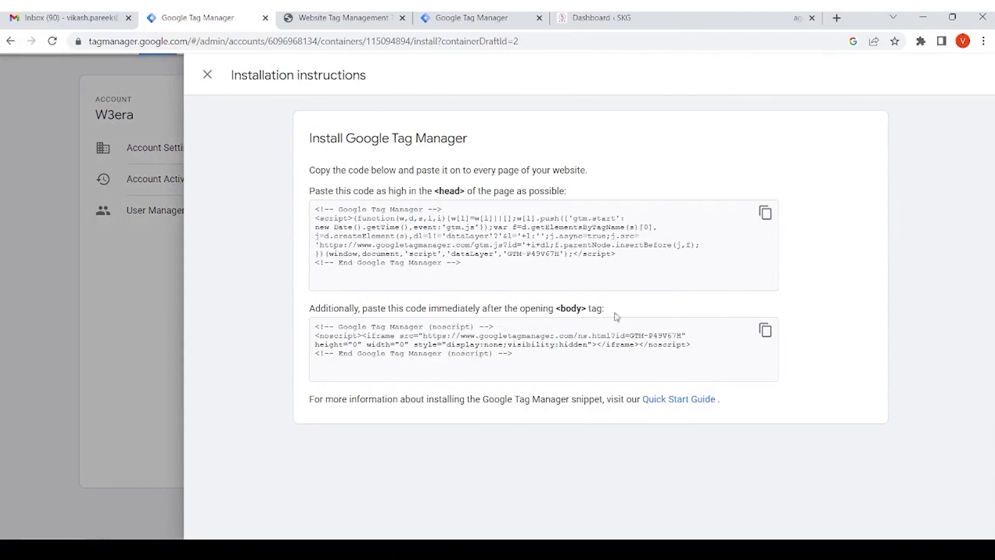
{"action": "left_click", "coordinate": [208, 75]}
{"action": "scroll", "coordinate": [292, 239], "scroll_direction": "up", "scroll_amount": 2}
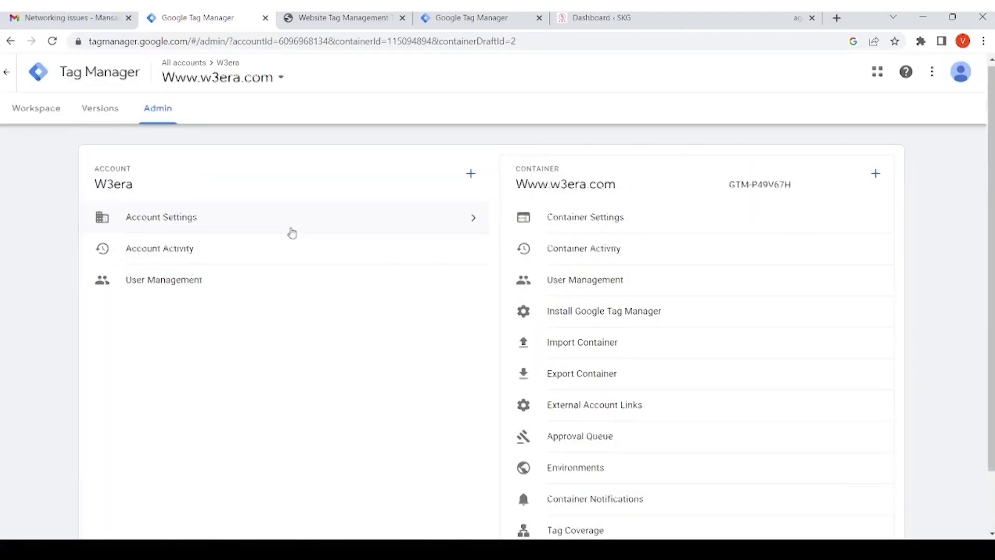
{"action": "left_click", "coordinate": [7, 76]}
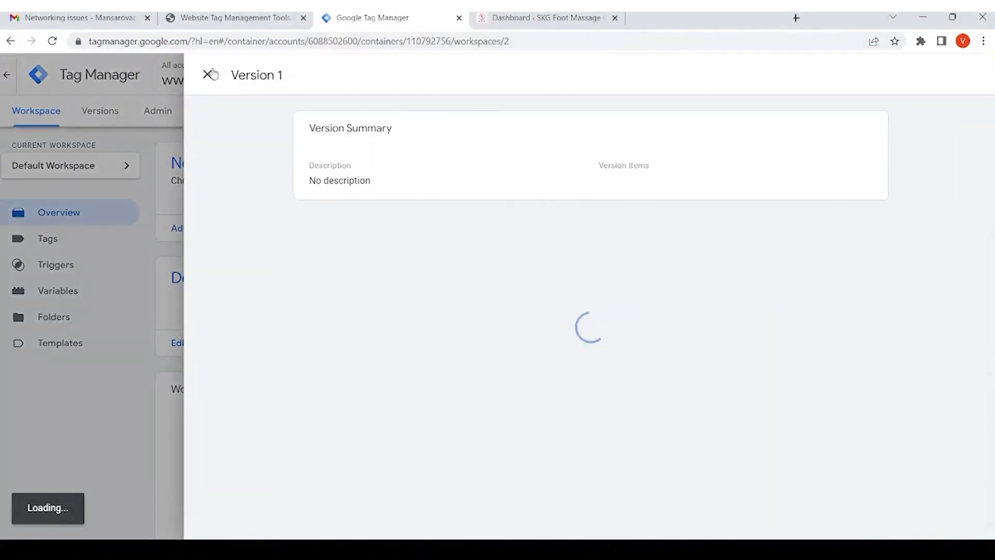
{"action": "left_click", "coordinate": [207, 75]}
{"action": "left_click", "coordinate": [692, 111]}
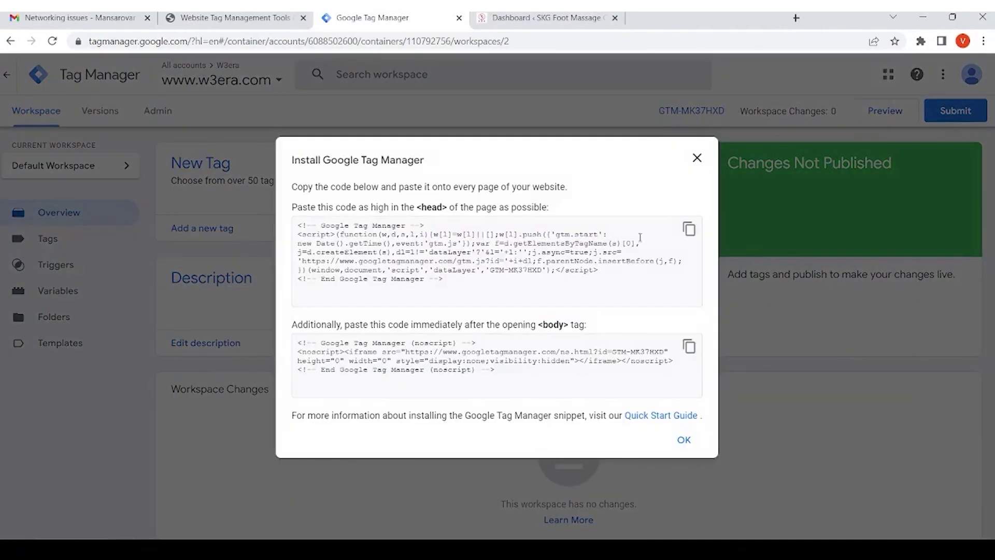
{"action": "left_click_drag", "start_coordinate": [307, 207], "coordinate": [527, 207]}
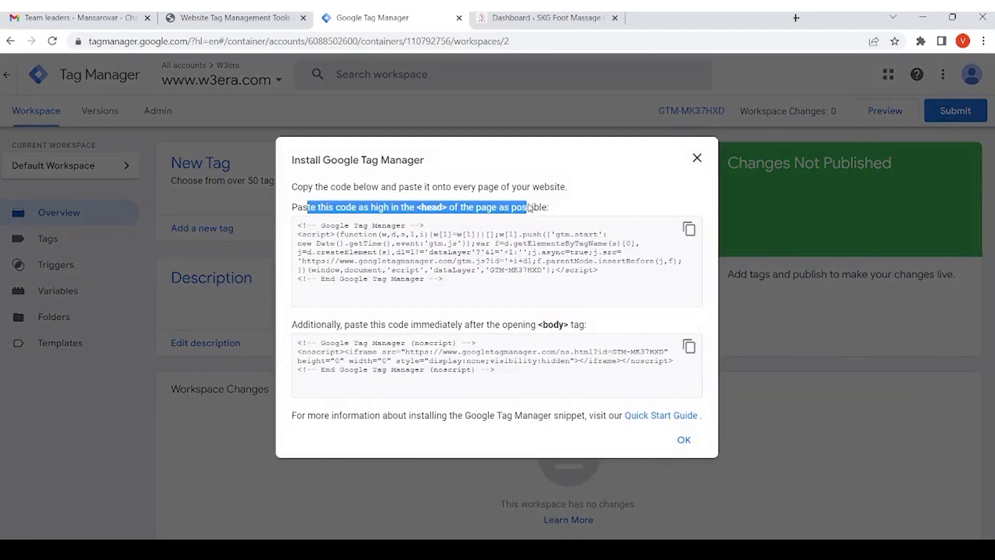
{"action": "left_click_drag", "start_coordinate": [332, 324], "coordinate": [589, 332]}
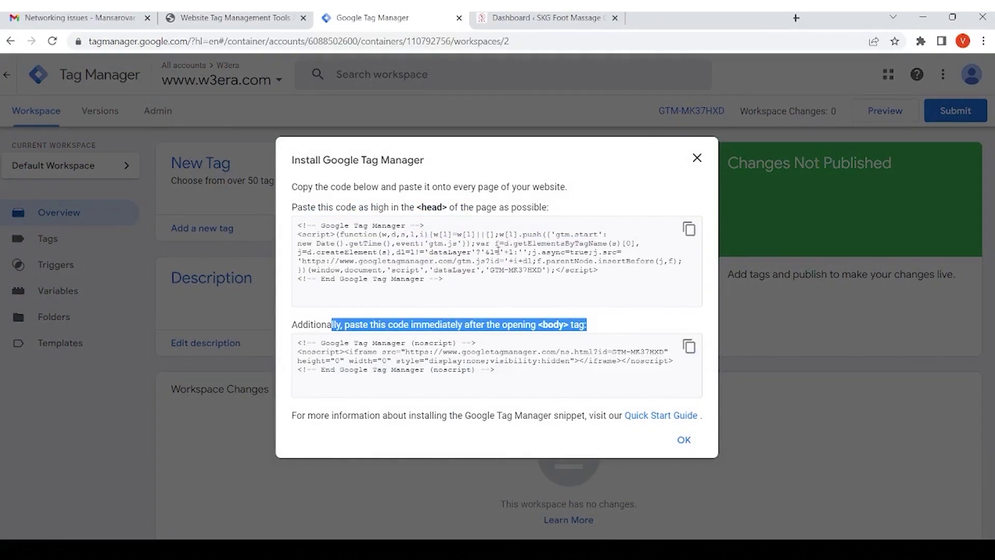
{"action": "left_click", "coordinate": [688, 229]}
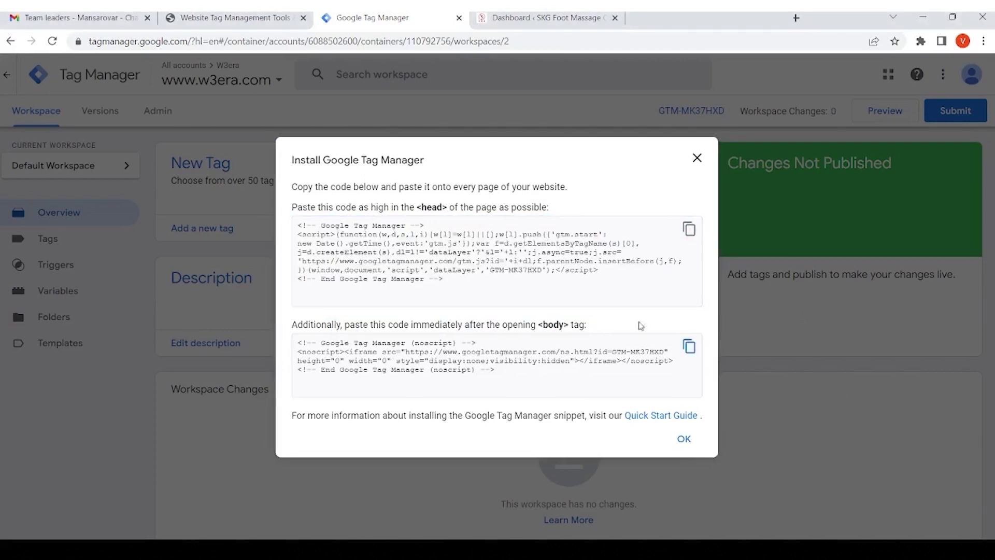
Switch to the SKG Foot Massage Center WordPress dashboard and open the Theme File Editor
{"action": "left_click", "coordinate": [524, 15]}
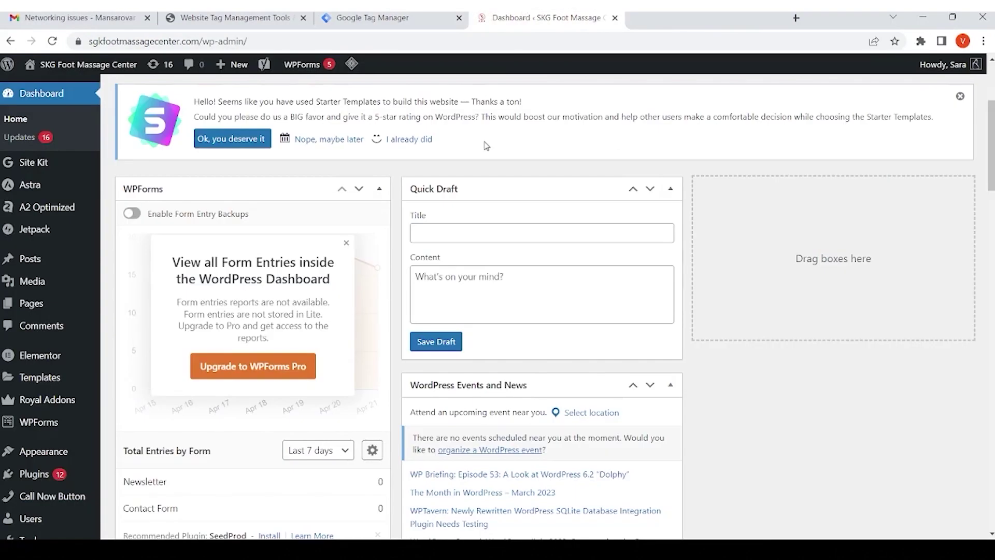
{"action": "scroll", "coordinate": [76, 270], "scroll_direction": "down", "scroll_amount": 5}
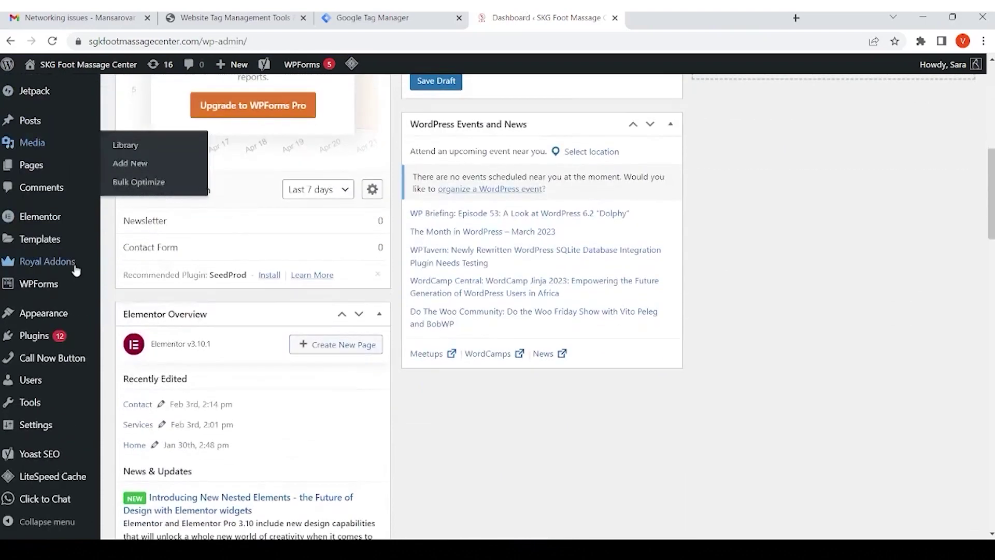
{"action": "mouse_move", "coordinate": [67, 327]}
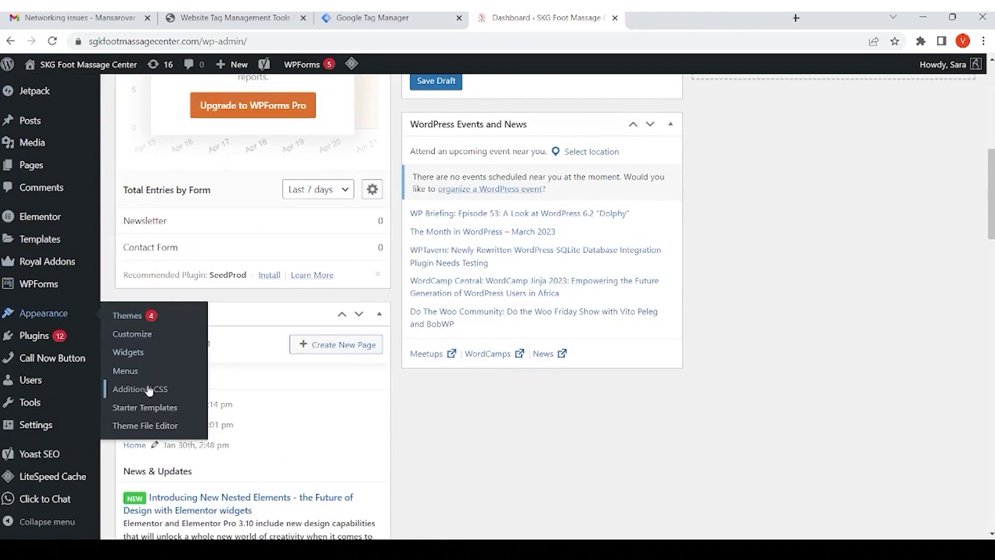
{"action": "left_click", "coordinate": [147, 428]}
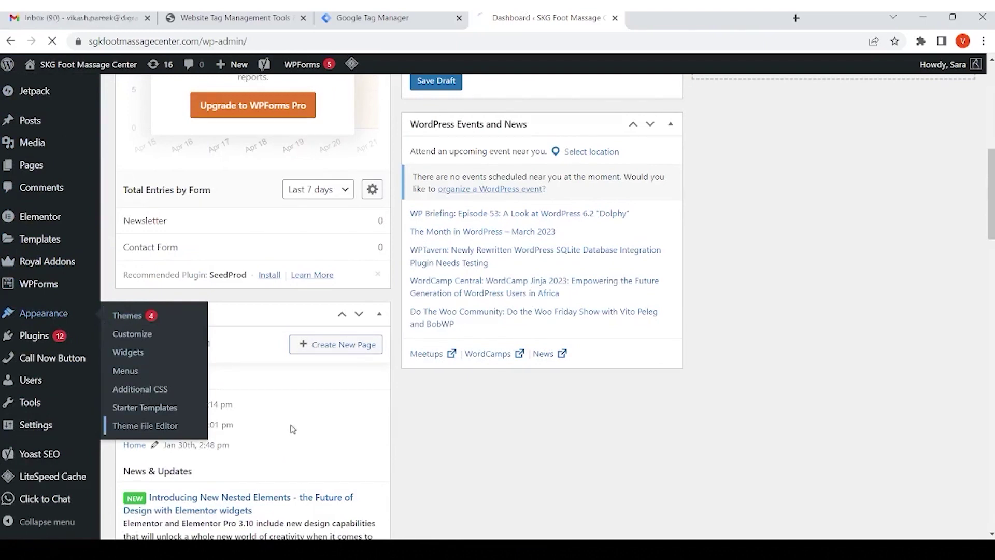
{"action": "mouse_move", "coordinate": [44, 313]}
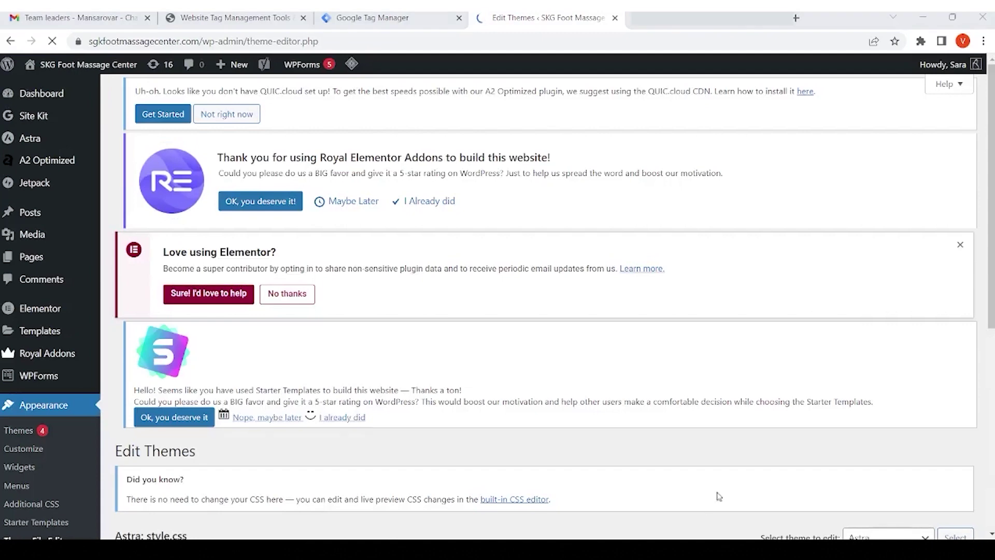
Open the Astra theme's header.php file for editing
{"action": "scroll", "coordinate": [749, 349], "scroll_direction": "down", "scroll_amount": 5}
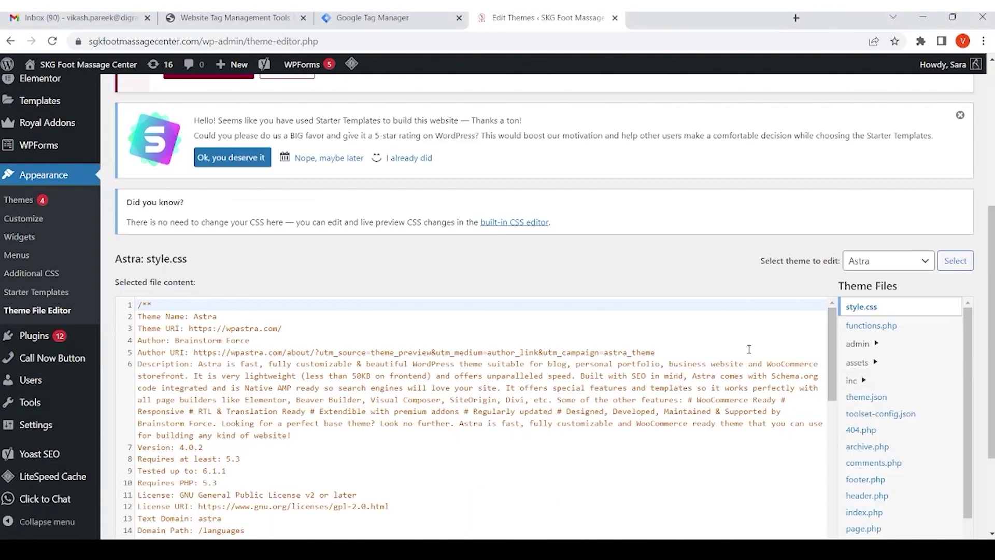
{"action": "scroll", "coordinate": [863, 394], "scroll_direction": "down", "scroll_amount": 1}
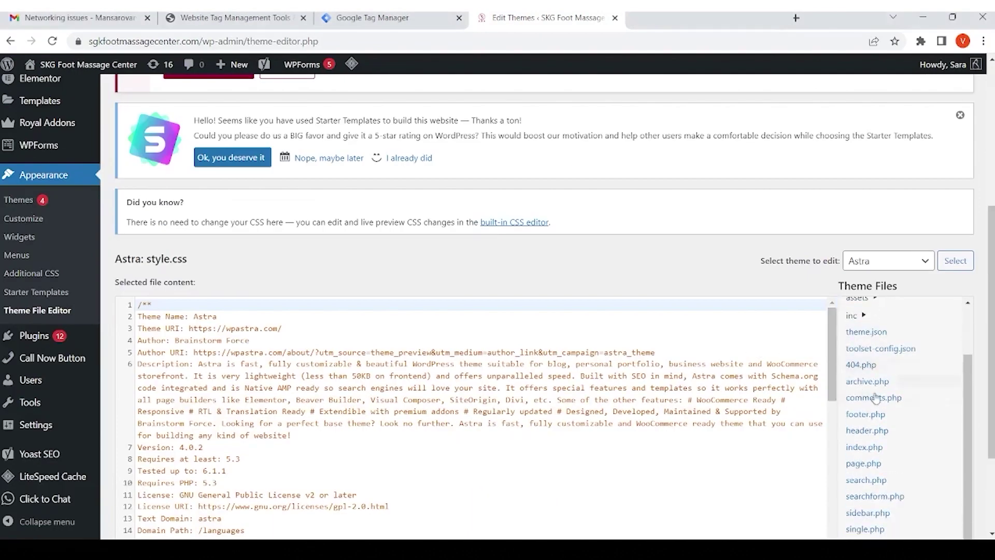
{"action": "left_click", "coordinate": [879, 434]}
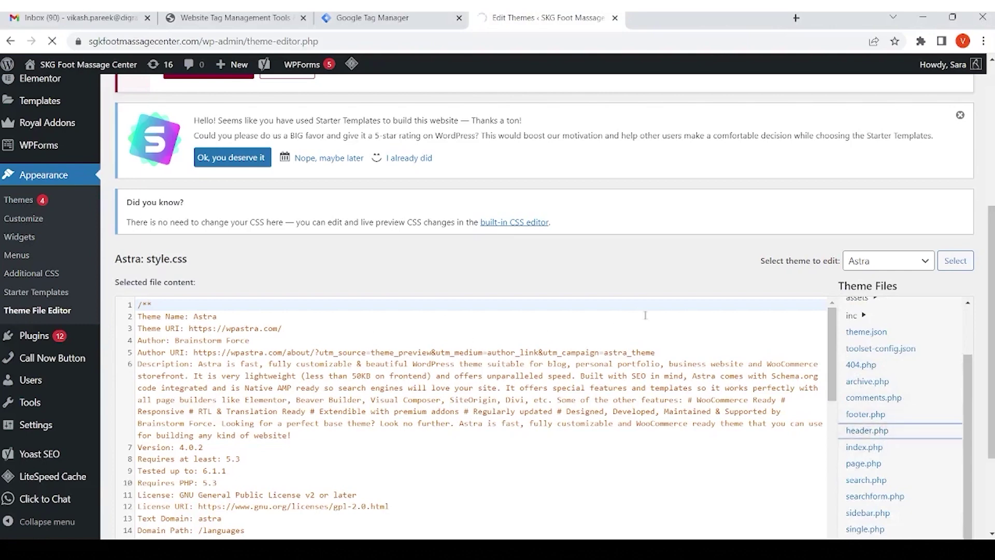
{"action": "scroll", "coordinate": [399, 259], "scroll_direction": "down", "scroll_amount": 10}
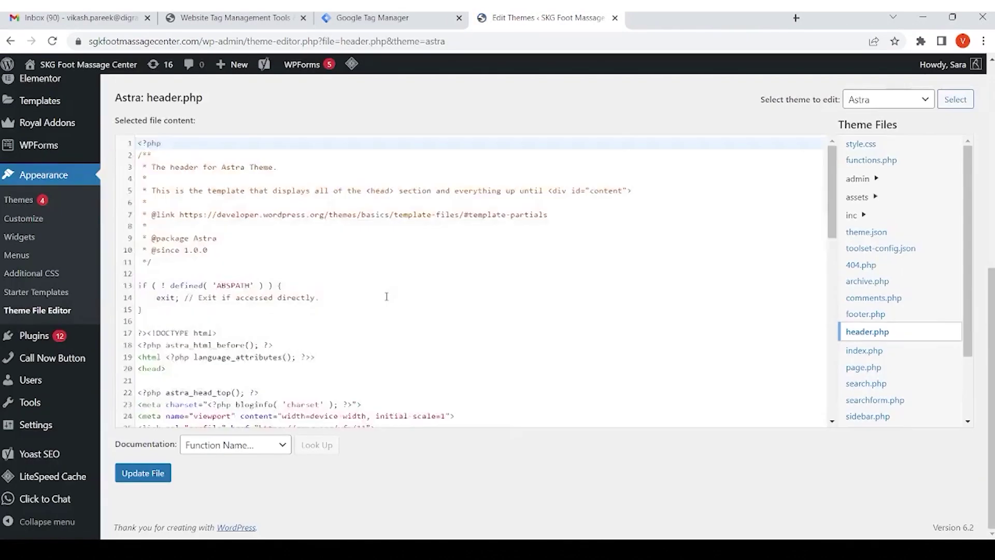
{"action": "scroll", "coordinate": [386, 297], "scroll_direction": "up", "scroll_amount": 3}
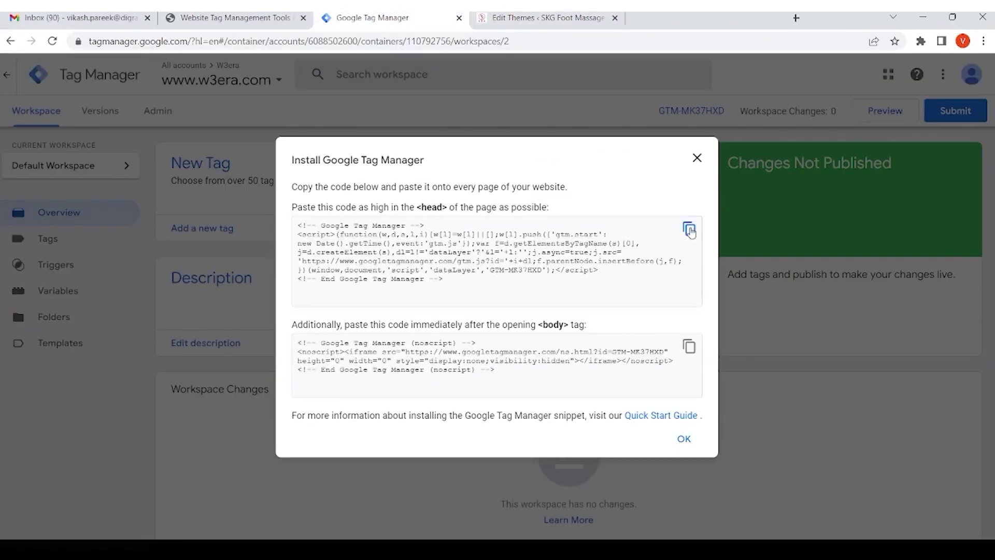
Copy the Google Tag Manager <head> snippet and paste it on a new line directly below the opening <head> tag in header.php
{"action": "left_click", "coordinate": [689, 228]}
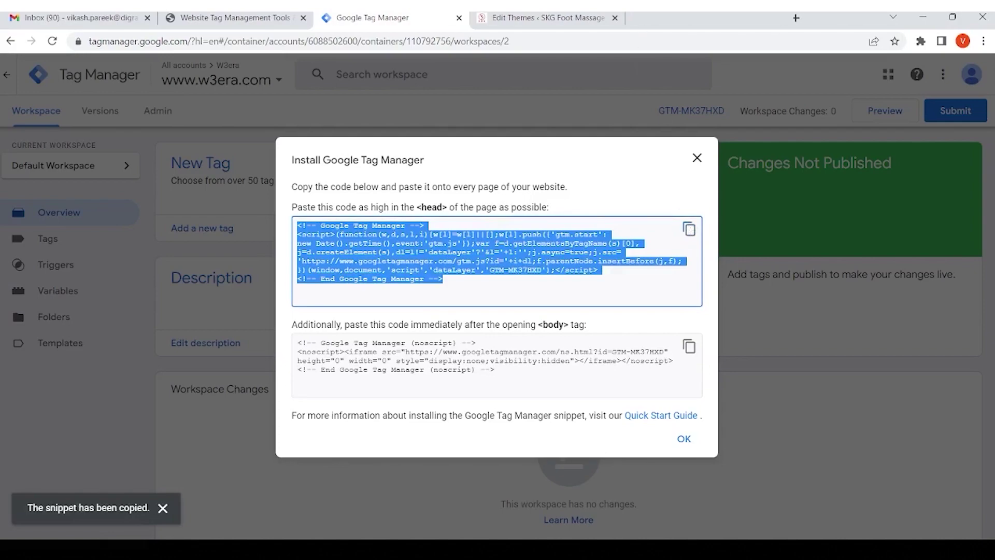
{"action": "left_click", "coordinate": [564, 16]}
{"action": "scroll", "coordinate": [359, 293], "scroll_direction": "up", "scroll_amount": 3}
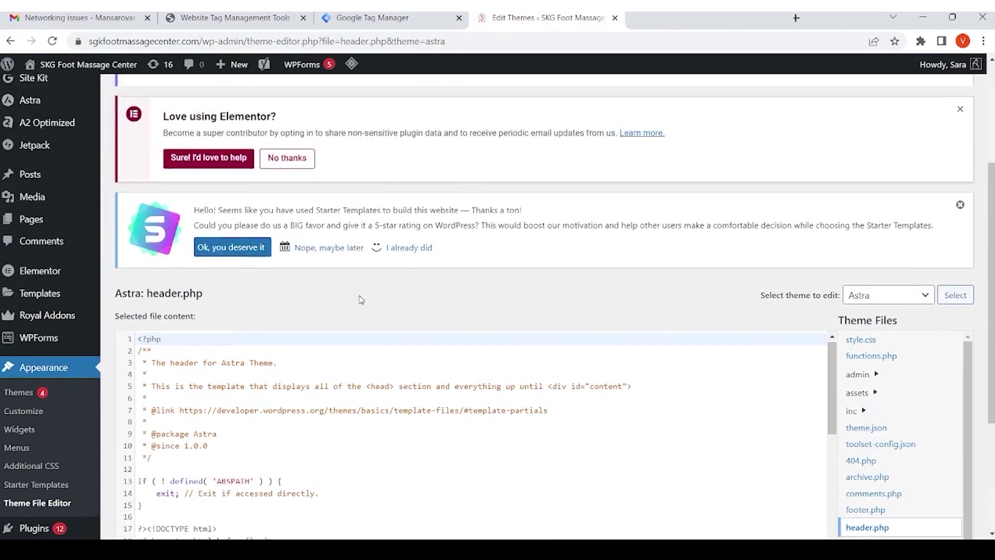
{"action": "scroll", "coordinate": [536, 195], "scroll_direction": "down", "scroll_amount": 3}
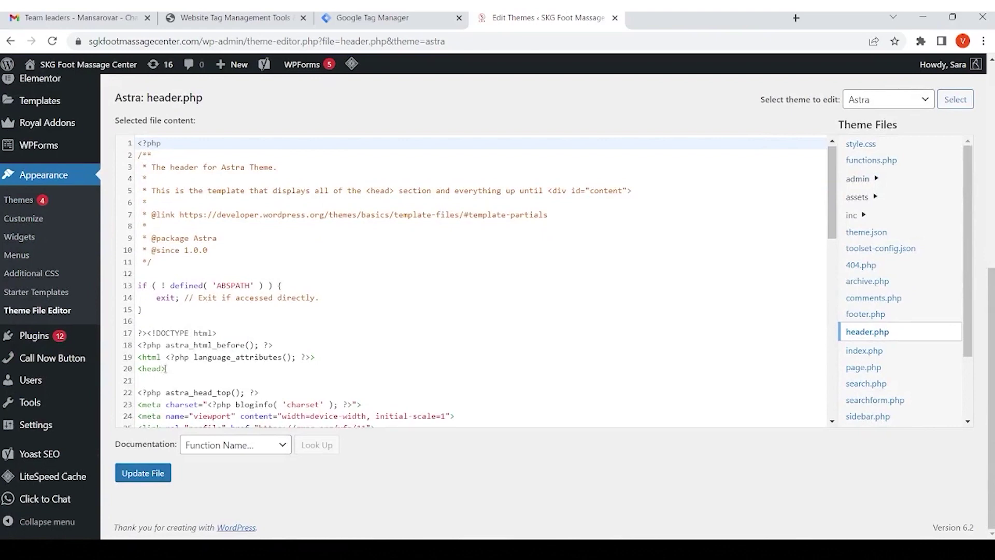
{"action": "scroll", "coordinate": [209, 347], "scroll_direction": "down", "scroll_amount": 3}
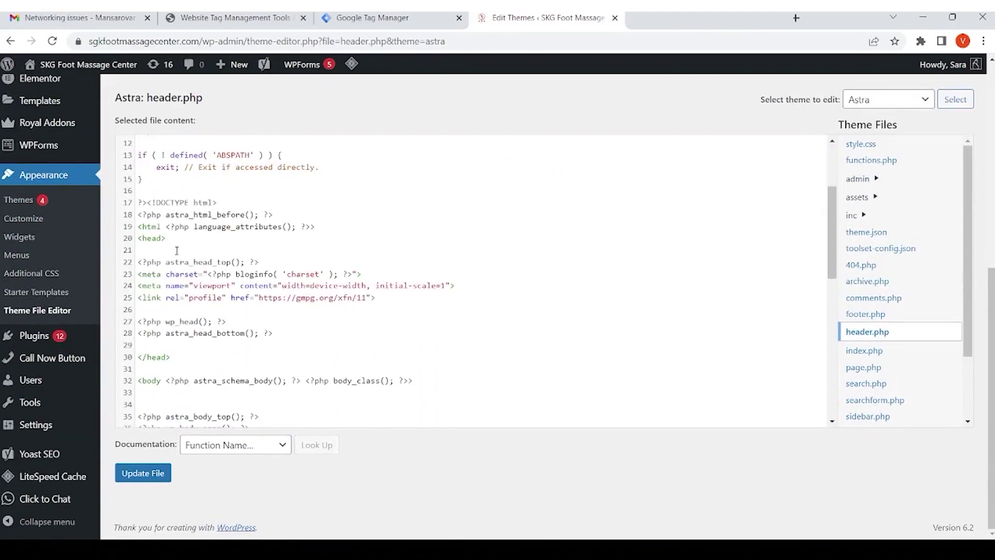
{"action": "left_click", "coordinate": [179, 240]}
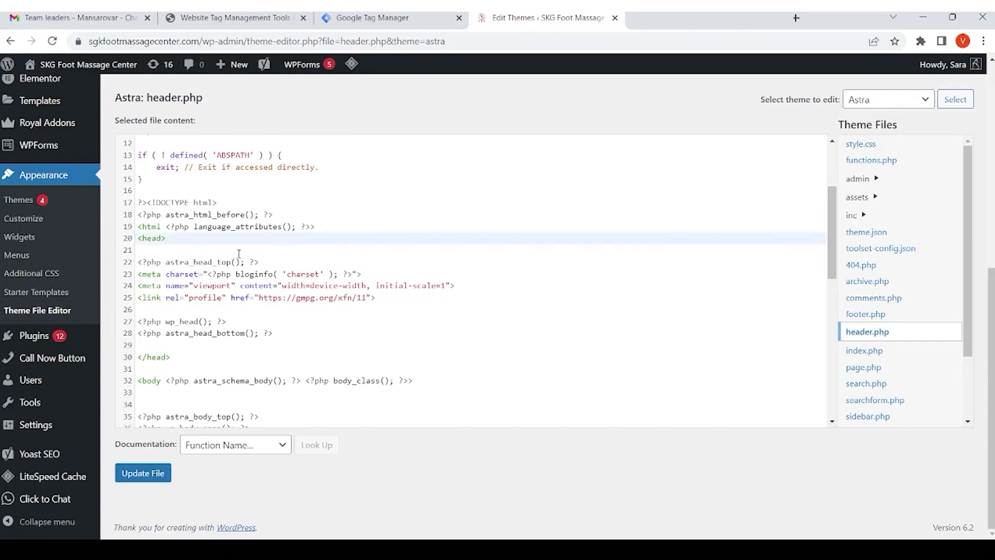
{"action": "key", "text": "Return"}
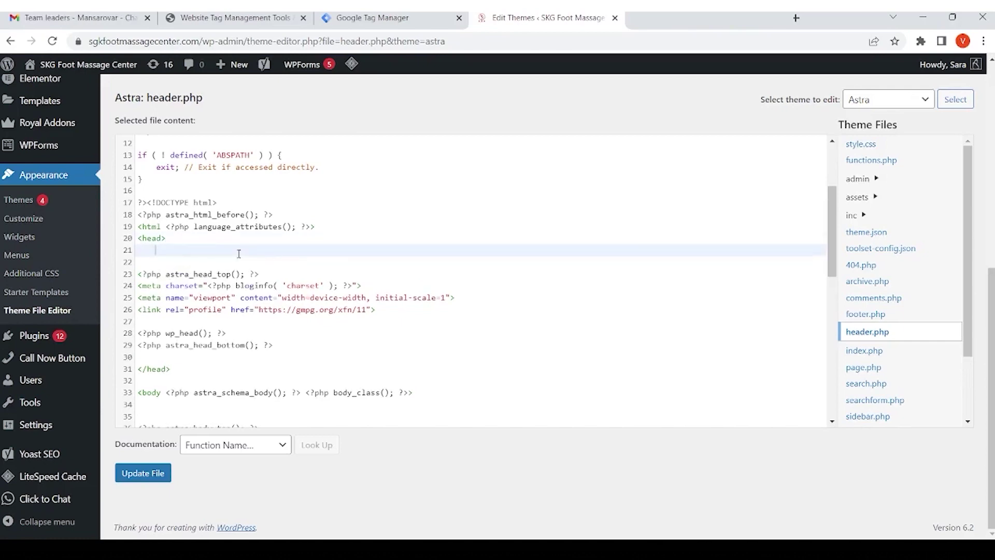
{"action": "key", "text": "ctrl+v"}
Return to Google Tag Manager, copy the <body> noscript snippet and close the installation instructions
{"action": "scroll", "coordinate": [293, 259], "scroll_direction": "down", "scroll_amount": 3}
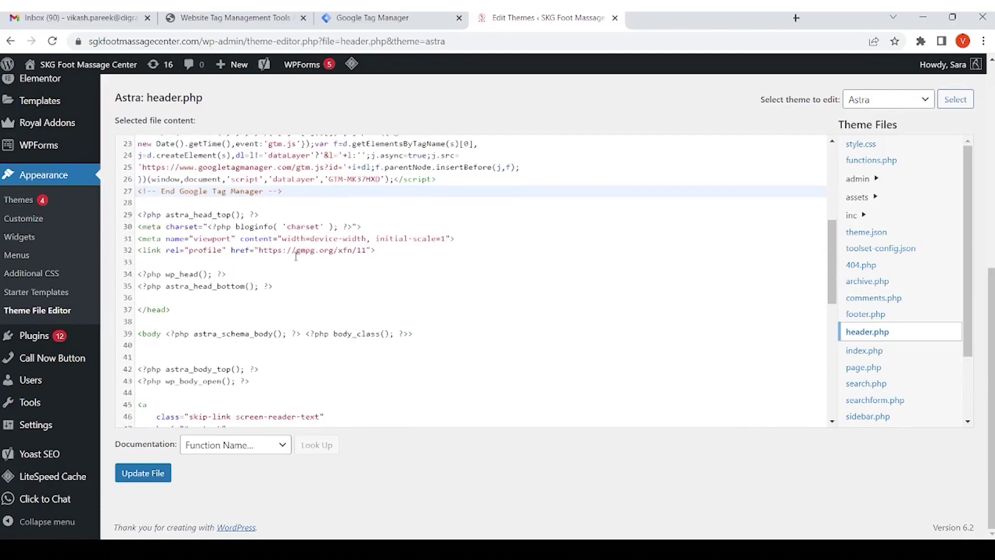
{"action": "left_click", "coordinate": [383, 18]}
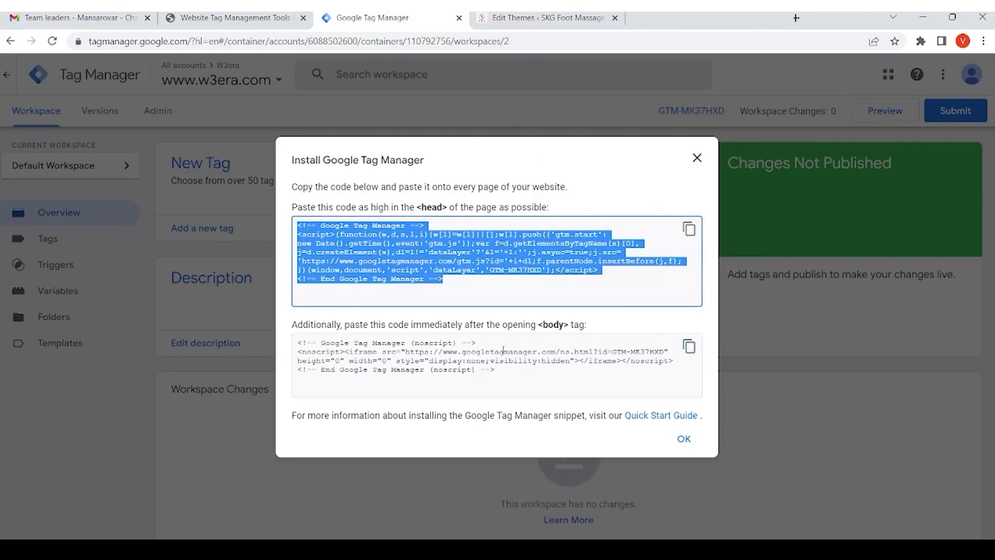
{"action": "left_click", "coordinate": [689, 346]}
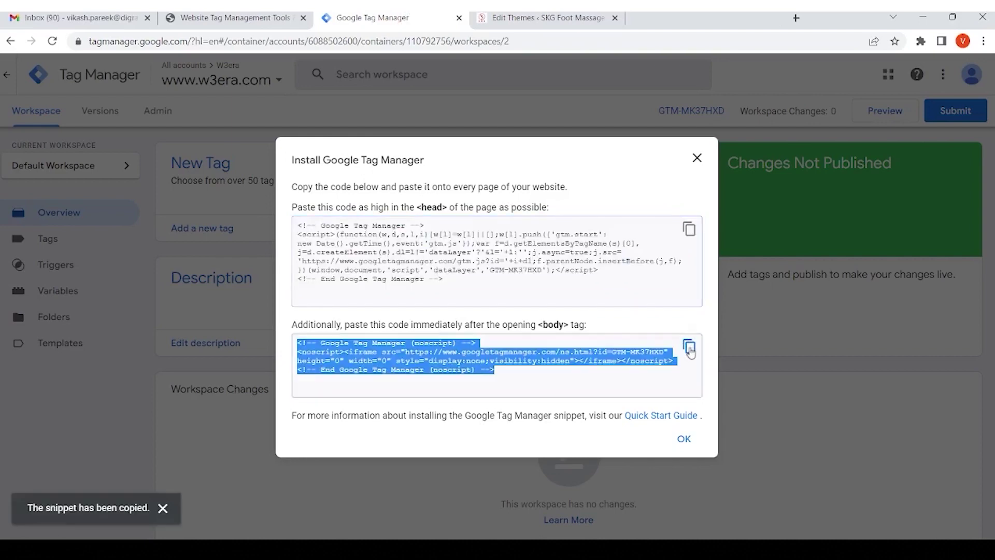
{"action": "left_click", "coordinate": [684, 438]}
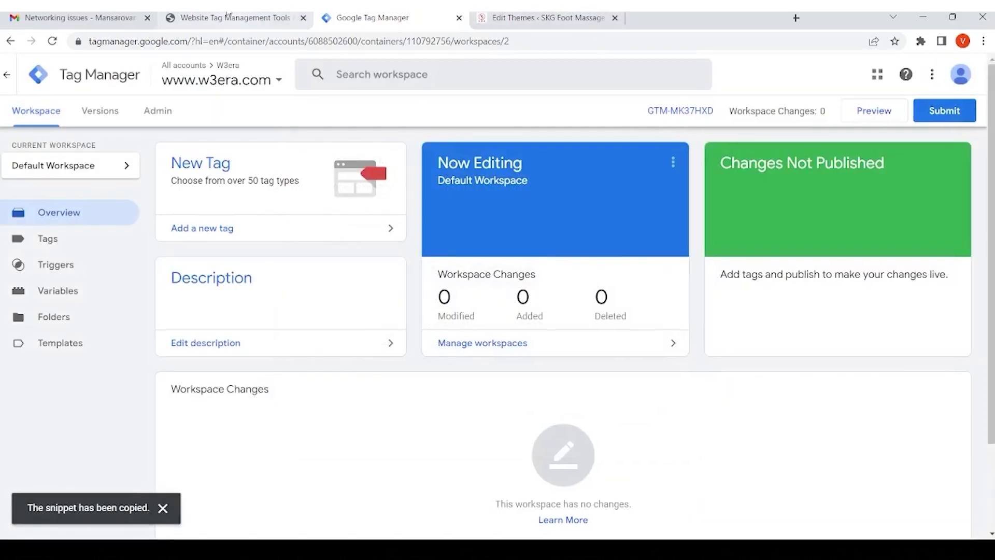
{"action": "left_click", "coordinate": [228, 16]}
Paste the noscript snippet on a new line below the opening <body> tag in the WordPress header.php file
{"action": "left_click", "coordinate": [555, 15]}
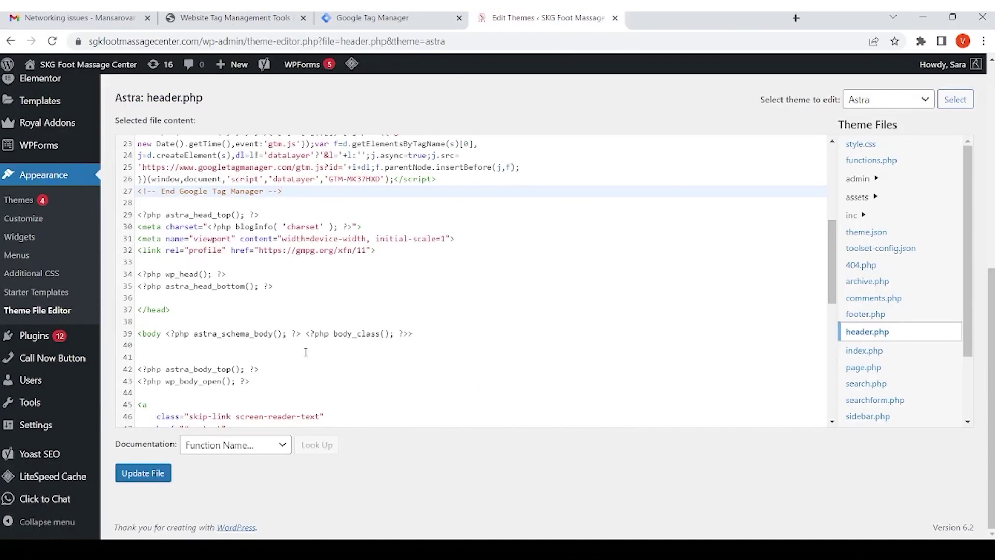
{"action": "scroll", "coordinate": [371, 288], "scroll_direction": "down", "scroll_amount": 2}
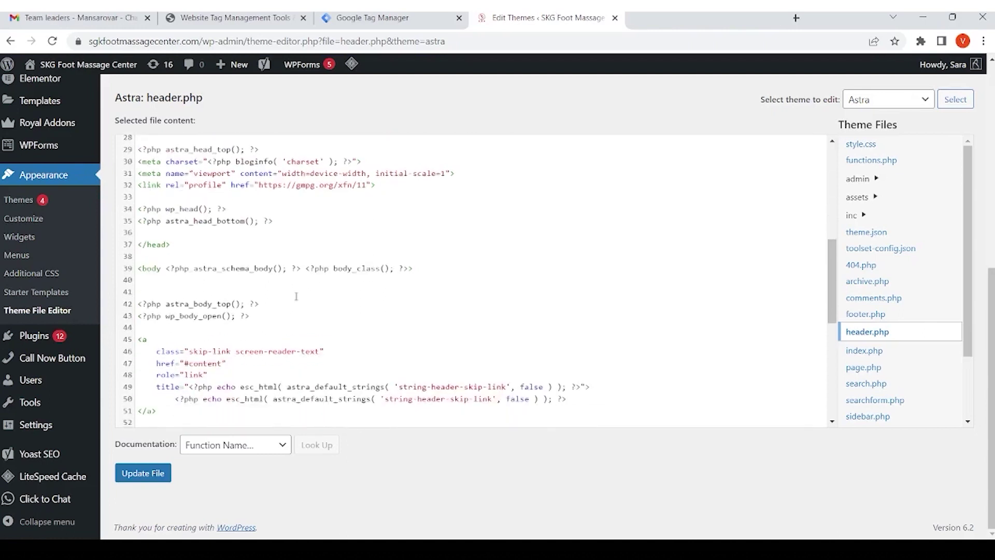
{"action": "left_click", "coordinate": [157, 280]}
{"action": "key", "text": "Return"}
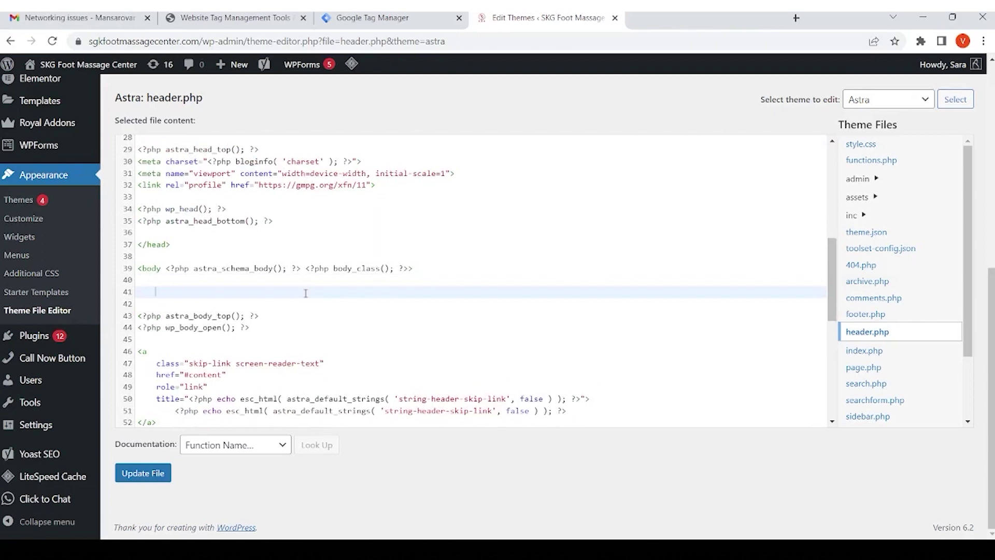
{"action": "key", "text": "ctrl+v"}
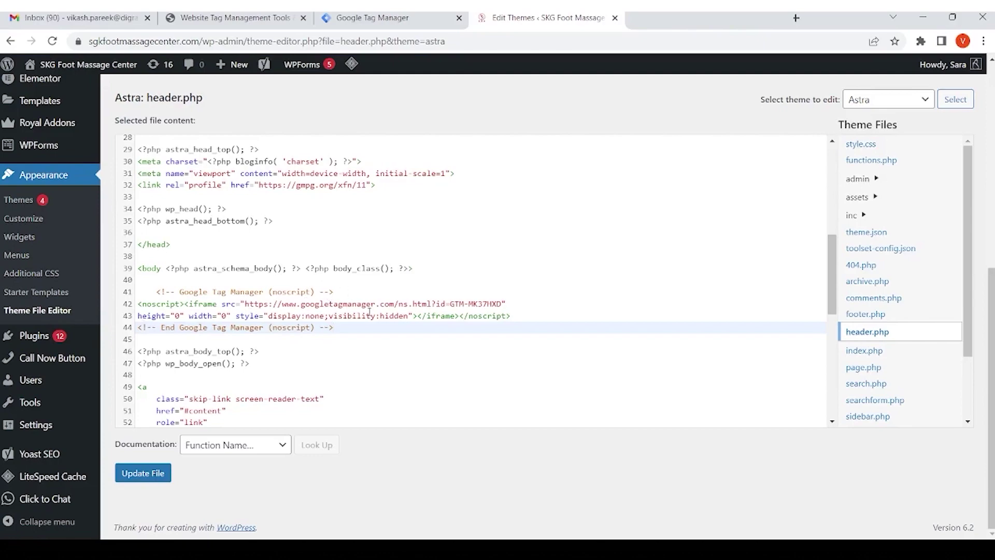
Save the edited header.php file to the Astra theme
{"action": "scroll", "coordinate": [369, 311], "scroll_direction": "up", "scroll_amount": 5}
{"action": "scroll", "coordinate": [371, 297], "scroll_direction": "down", "scroll_amount": 10}
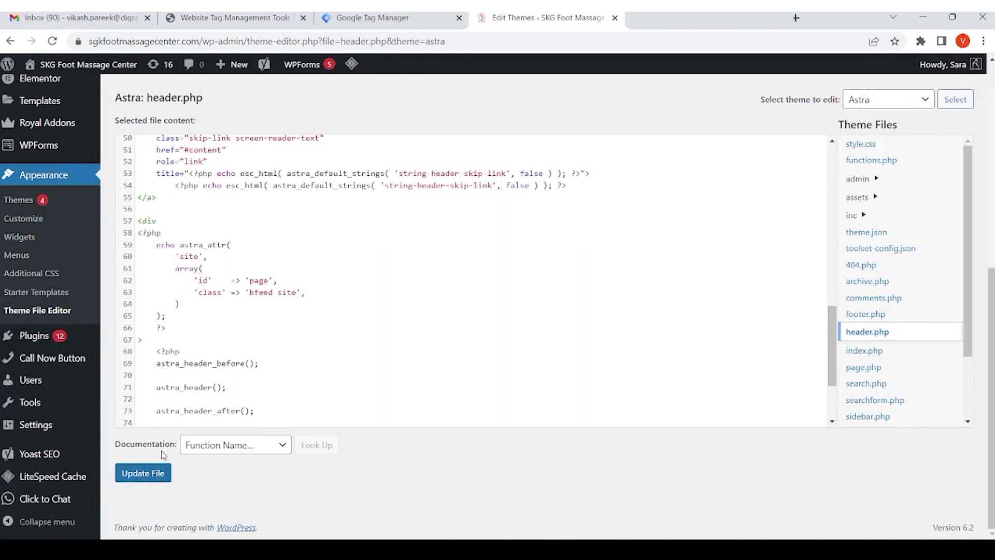
{"action": "left_click", "coordinate": [138, 478]}
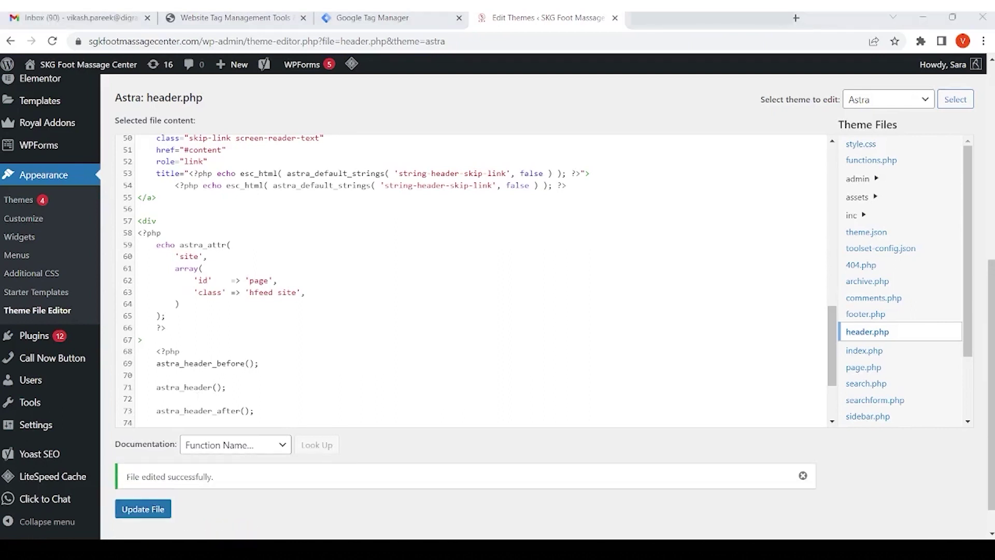
{"action": "left_click", "coordinate": [142, 509]}
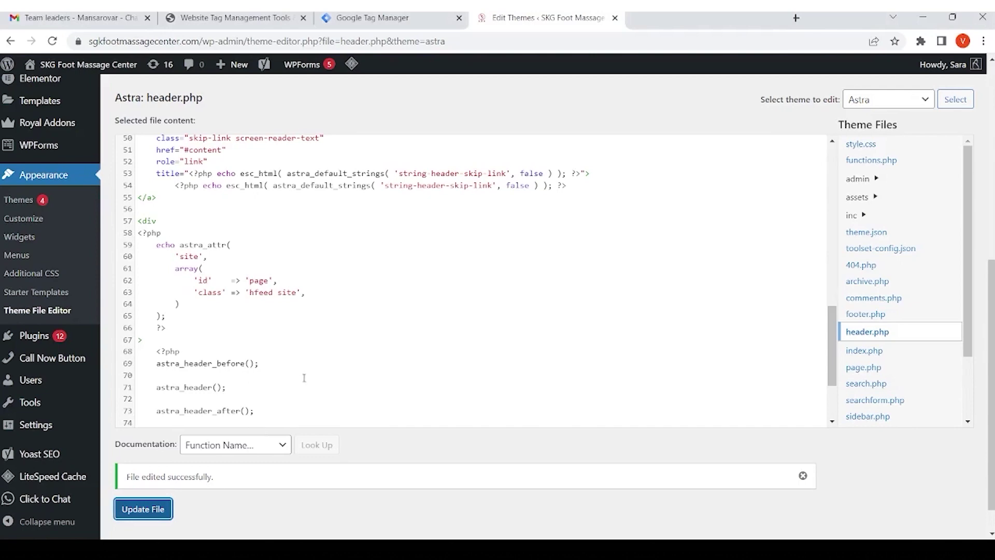
Review the placement of the Google Tag Manager snippets in the head and body of header.php
{"action": "scroll", "coordinate": [395, 345], "scroll_direction": "up", "scroll_amount": 5}
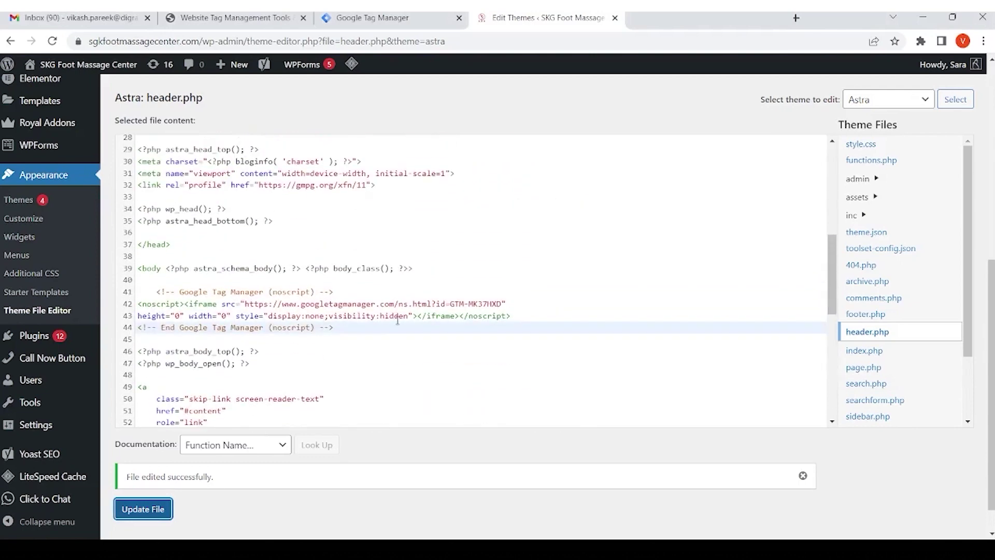
{"action": "scroll", "coordinate": [394, 336], "scroll_direction": "up", "scroll_amount": 3}
{"action": "scroll", "coordinate": [402, 326], "scroll_direction": "down", "scroll_amount": 1}
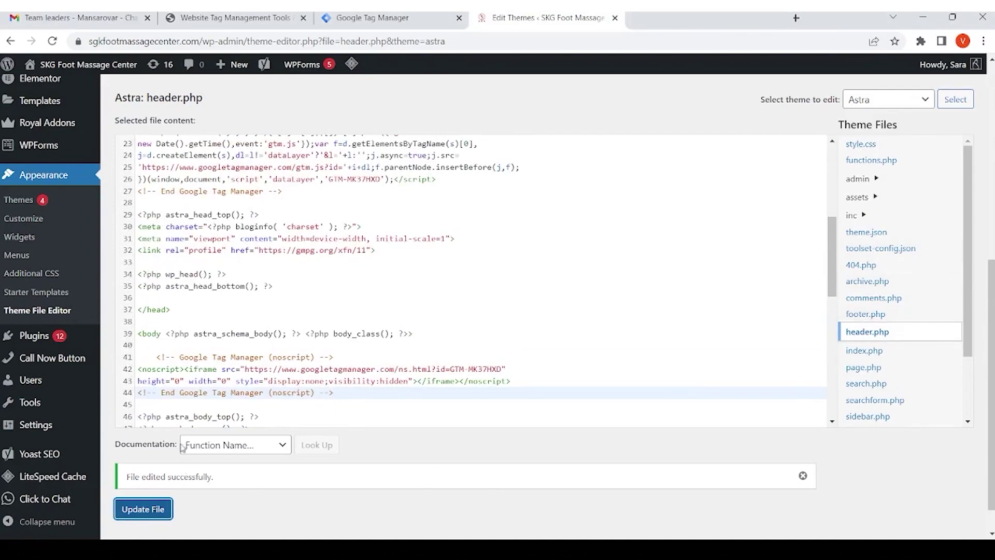
{"action": "scroll", "coordinate": [343, 282], "scroll_direction": "up", "scroll_amount": 8}
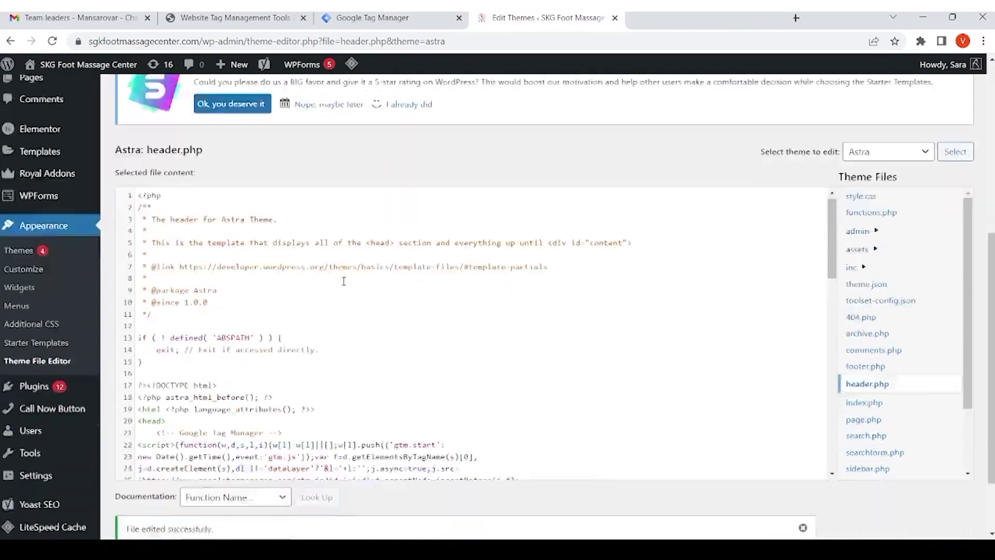
{"action": "scroll", "coordinate": [343, 294], "scroll_direction": "down", "scroll_amount": 3}
{"action": "scroll", "coordinate": [342, 294], "scroll_direction": "down", "scroll_amount": 10}
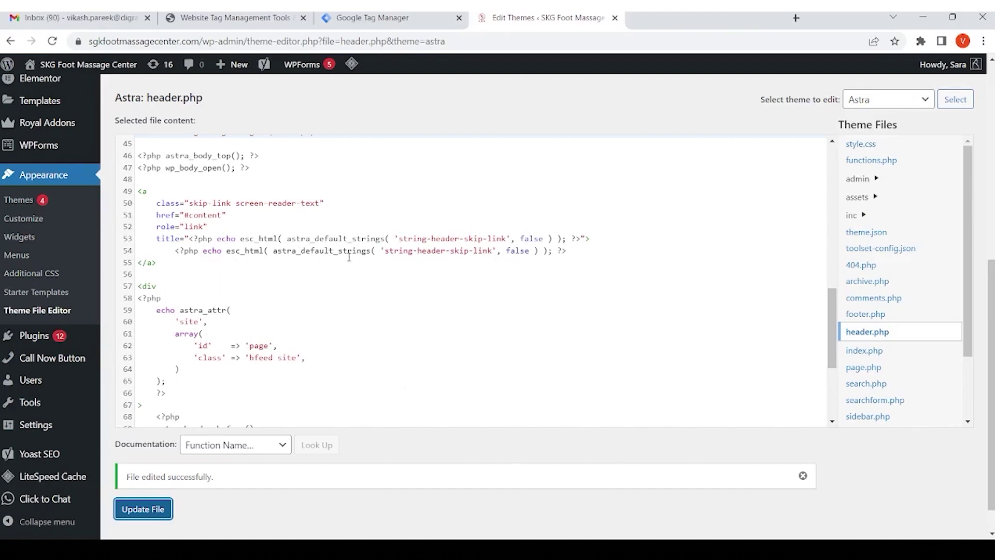
Return to Google Tag Manager, publish the workspace as a version named "GTM Web Traffic" and close the version summary
{"action": "left_click", "coordinate": [407, 15]}
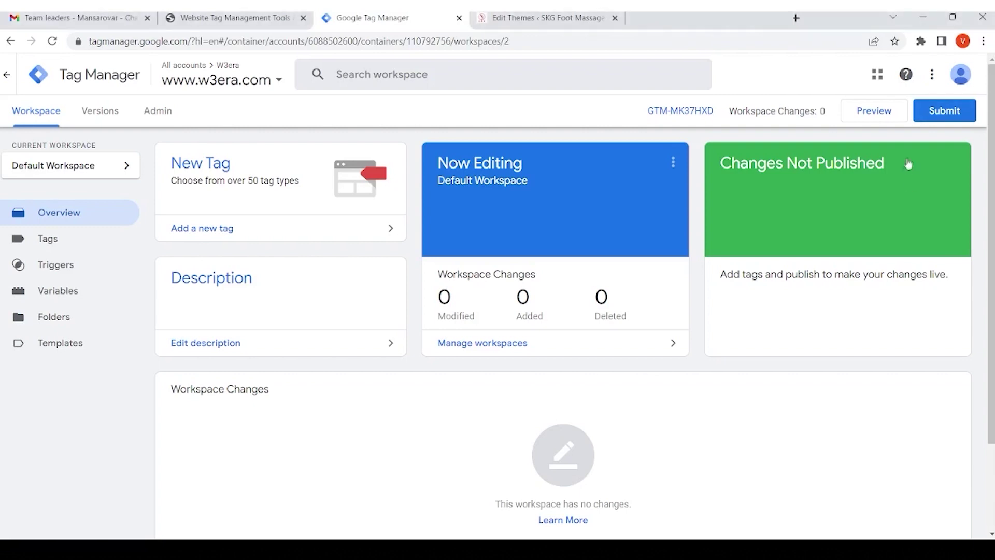
{"action": "left_click", "coordinate": [956, 112]}
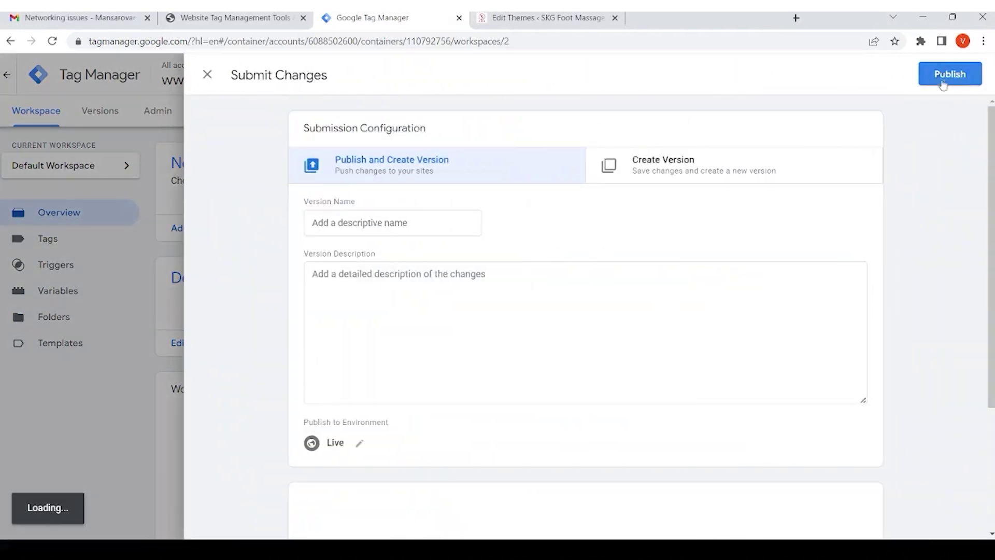
{"action": "left_click", "coordinate": [368, 223]}
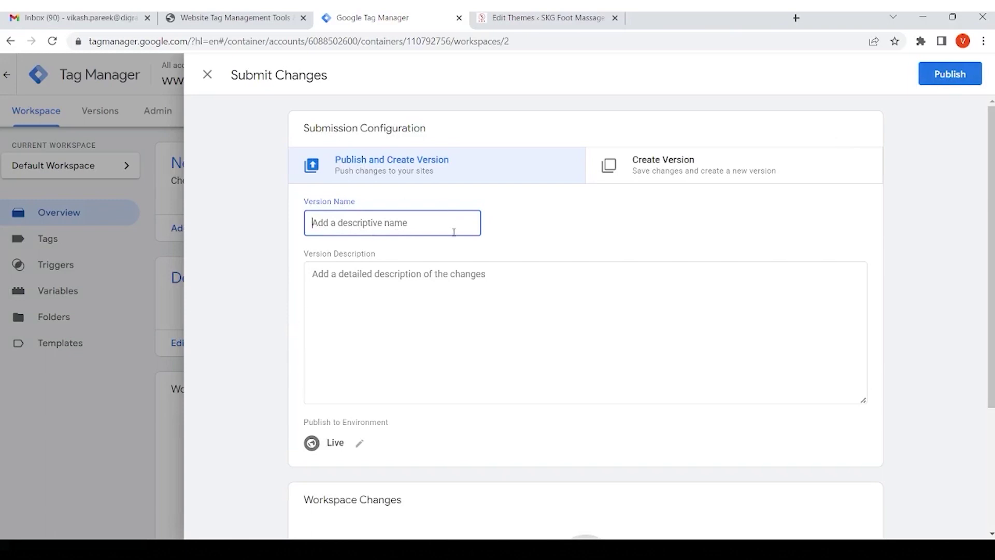
{"action": "type", "text": "G"}
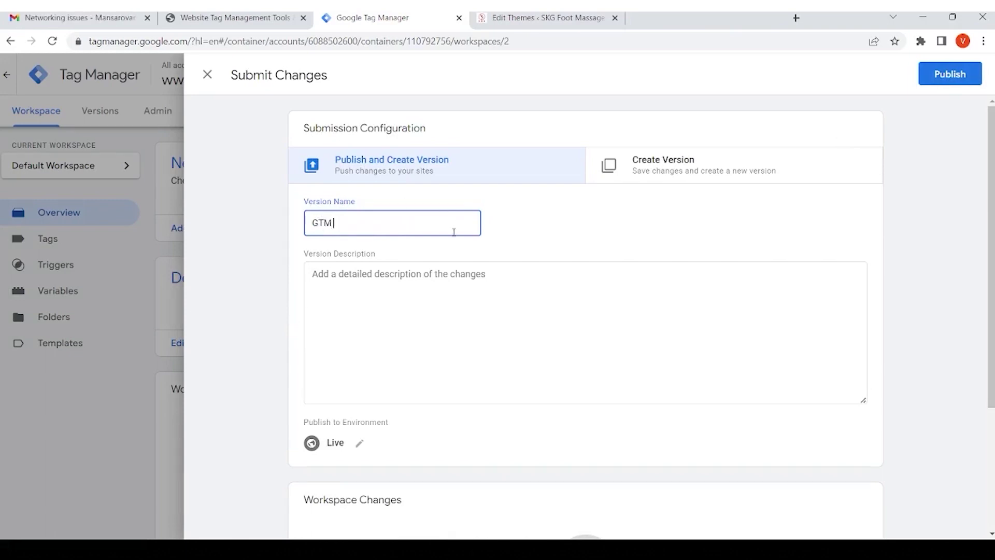
{"action": "type", "text": "TM Web Traffic"}
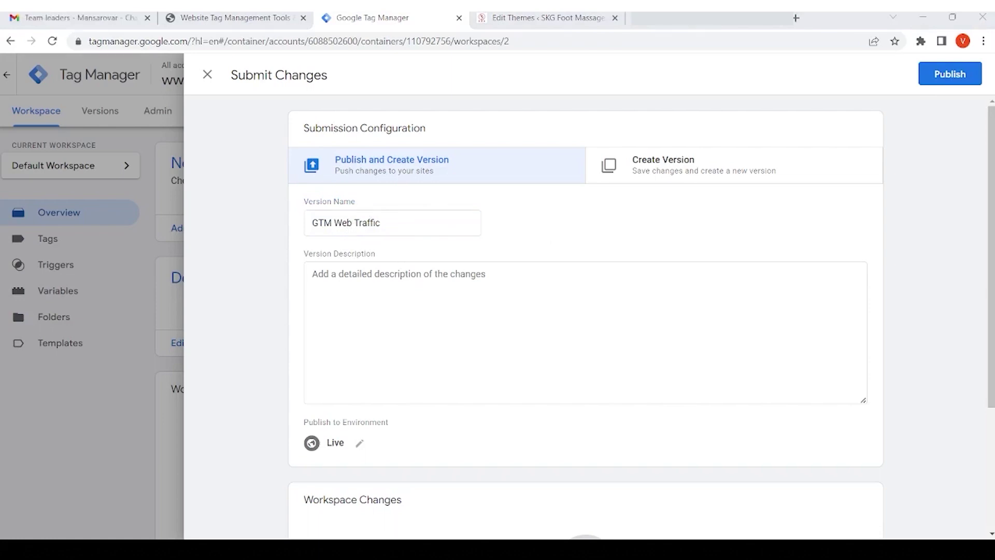
{"action": "left_click", "coordinate": [674, 227]}
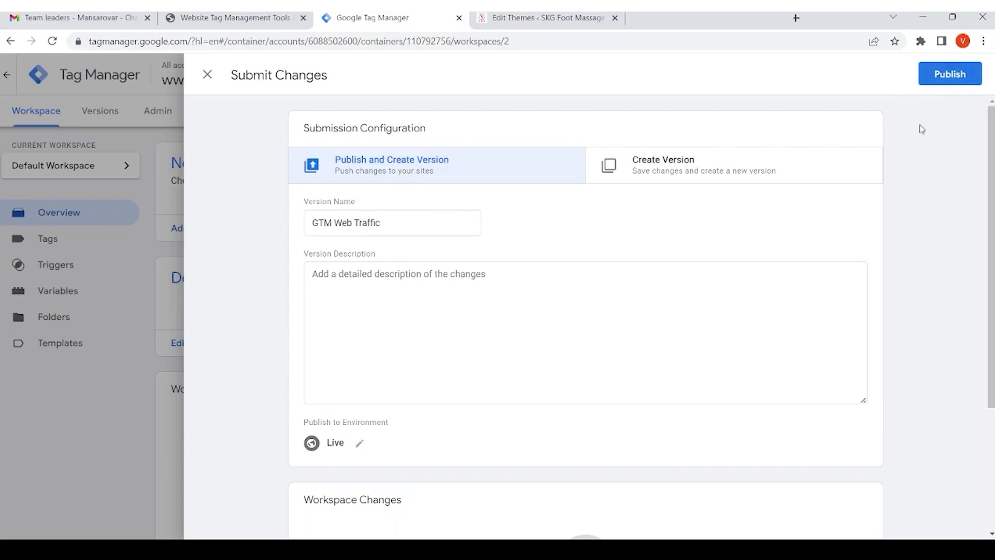
{"action": "left_click", "coordinate": [948, 82]}
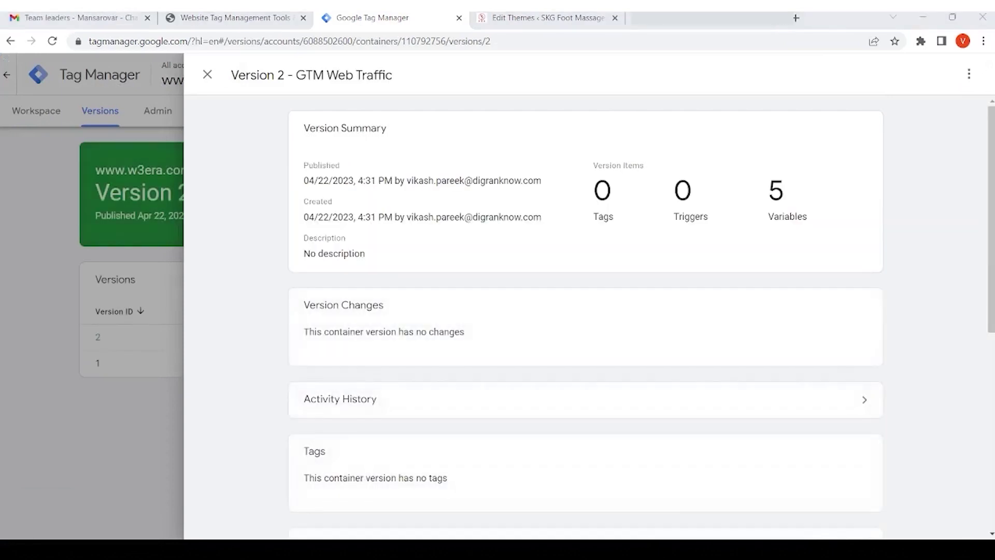
{"action": "left_click", "coordinate": [207, 75]}
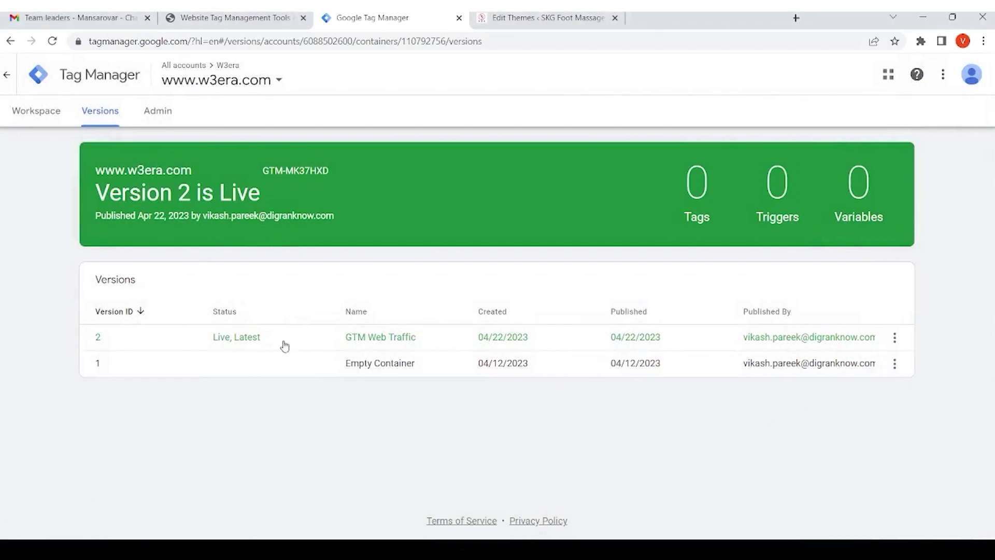
Check the actions available for the two container versions and return to the workspace overview
{"action": "left_click", "coordinate": [895, 340]}
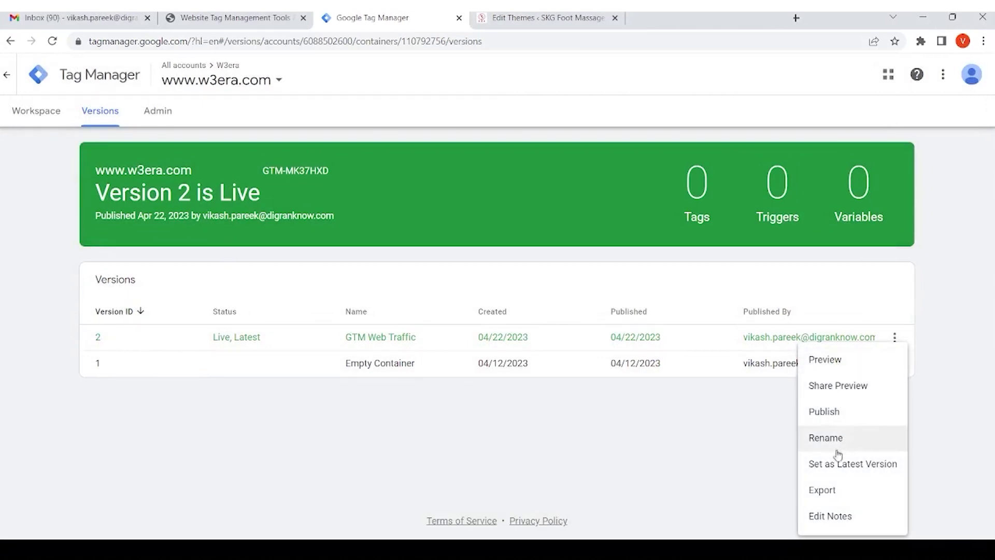
{"action": "left_click", "coordinate": [719, 420]}
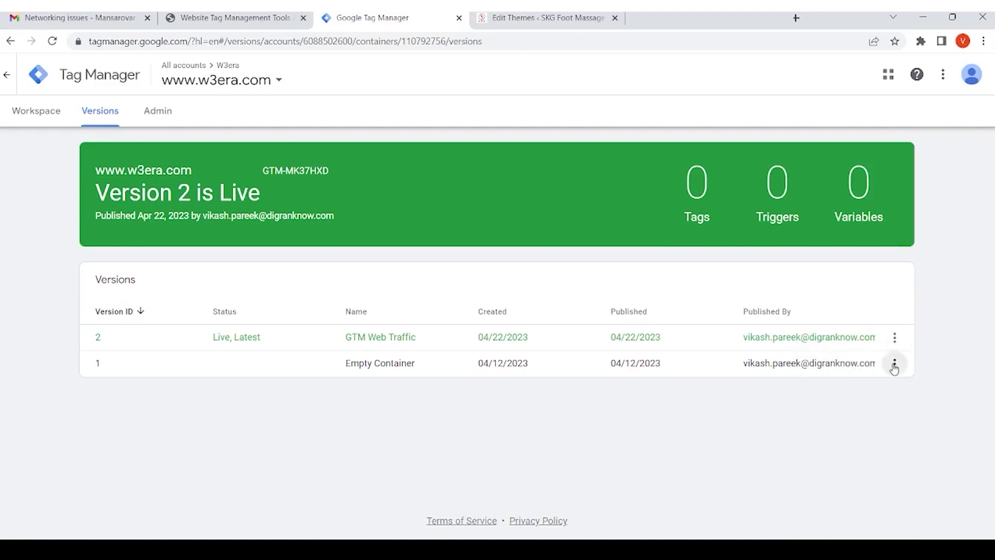
{"action": "left_click", "coordinate": [894, 363]}
{"action": "left_click", "coordinate": [709, 437]}
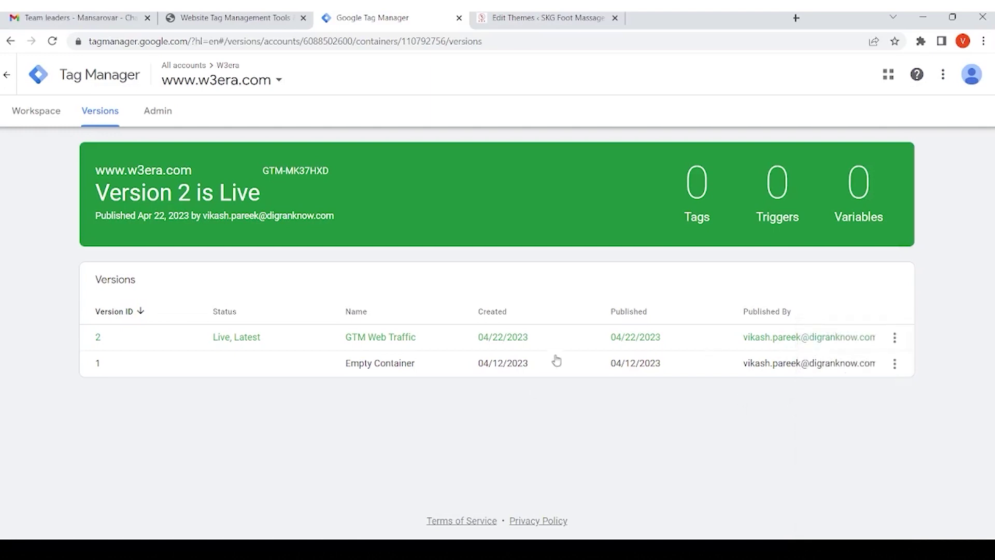
{"action": "left_click", "coordinate": [32, 118]}
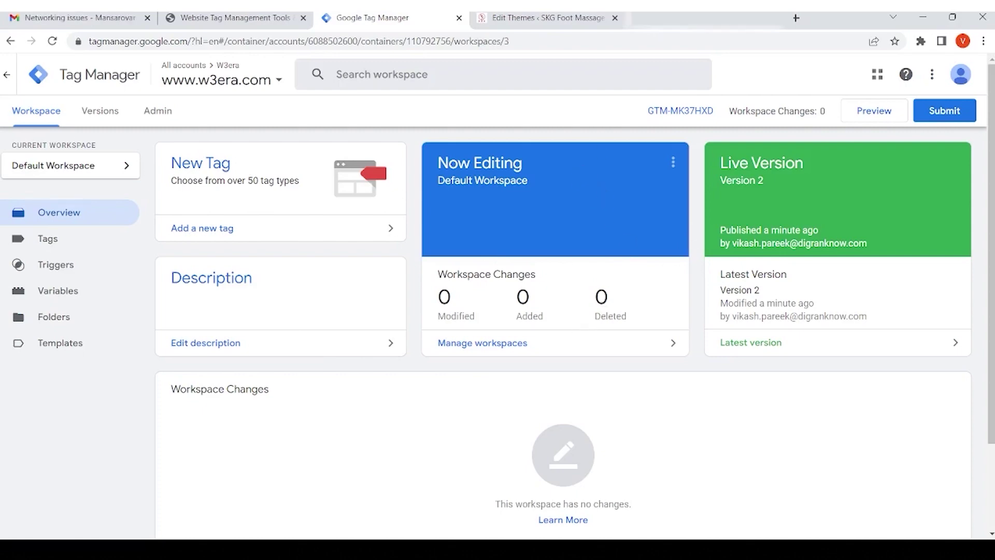
Open the live sgkfootmassagecenter.com home page
{"action": "left_click", "coordinate": [705, 18]}
{"action": "left_click", "coordinate": [544, 18]}
{"action": "left_click", "coordinate": [705, 18]}
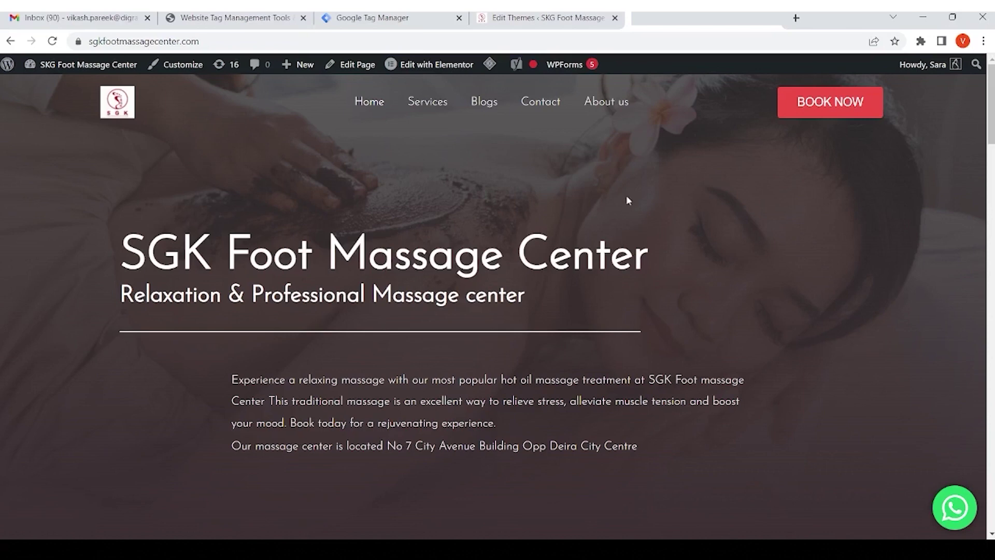
Search Google for "google tag manager extension", add Tag Assistant Legacy (by Google) to Chrome and close its store page
{"action": "left_click", "coordinate": [796, 17]}
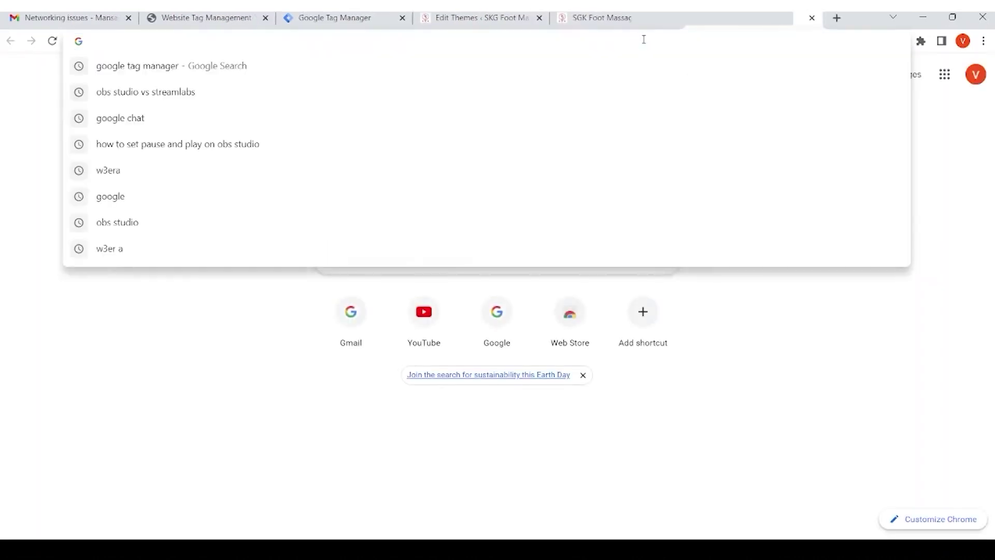
{"action": "type", "text": "google.com"}
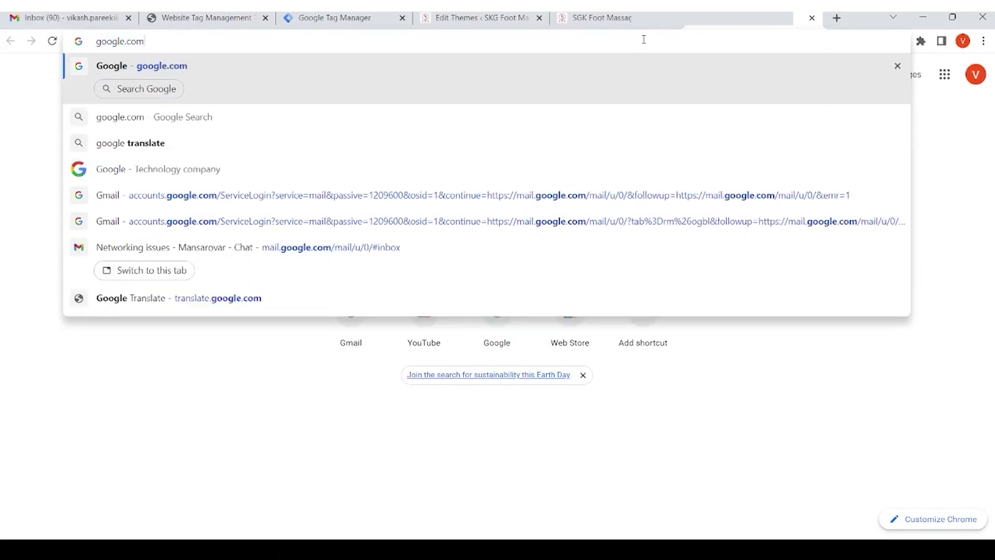
{"action": "key", "text": "Return"}
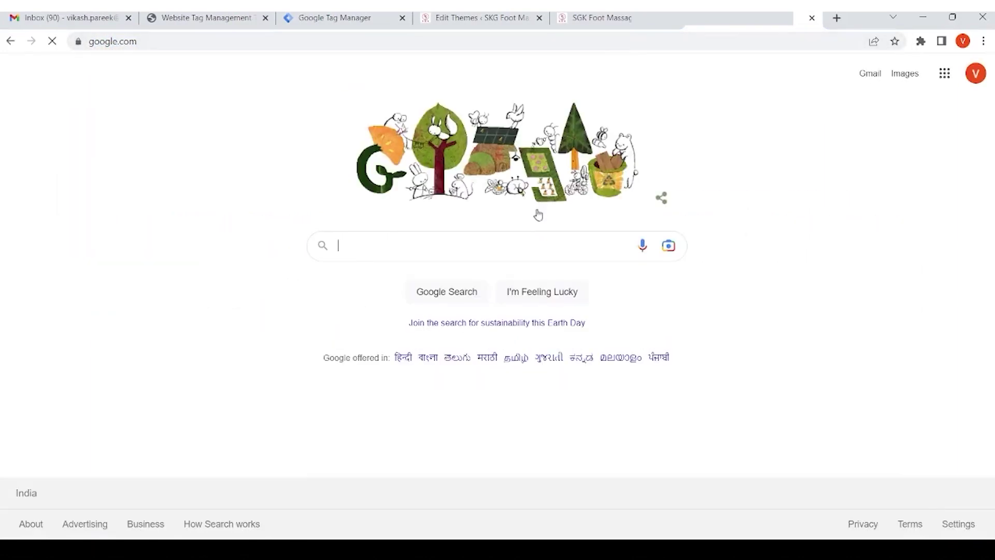
{"action": "type", "text": "goo"}
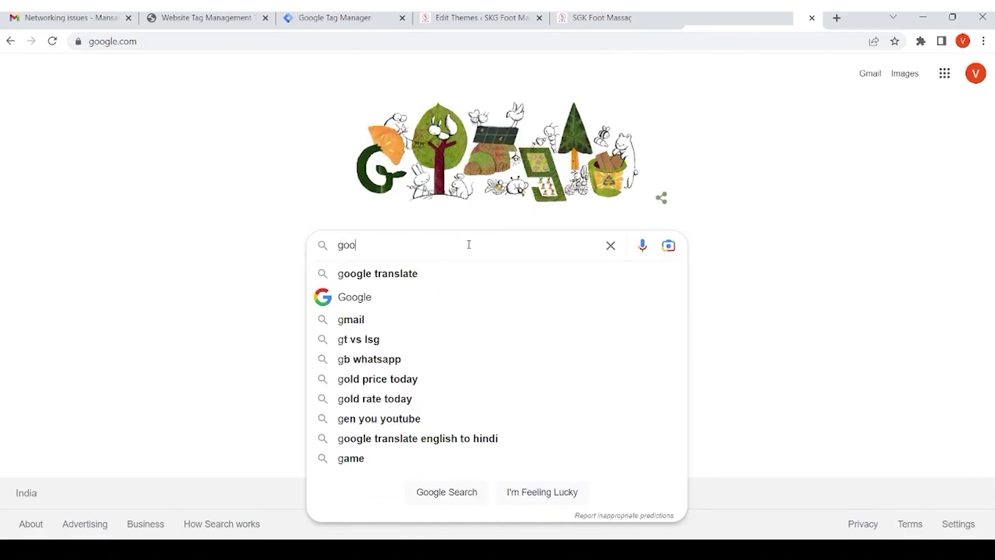
{"action": "type", "text": "gle tag"}
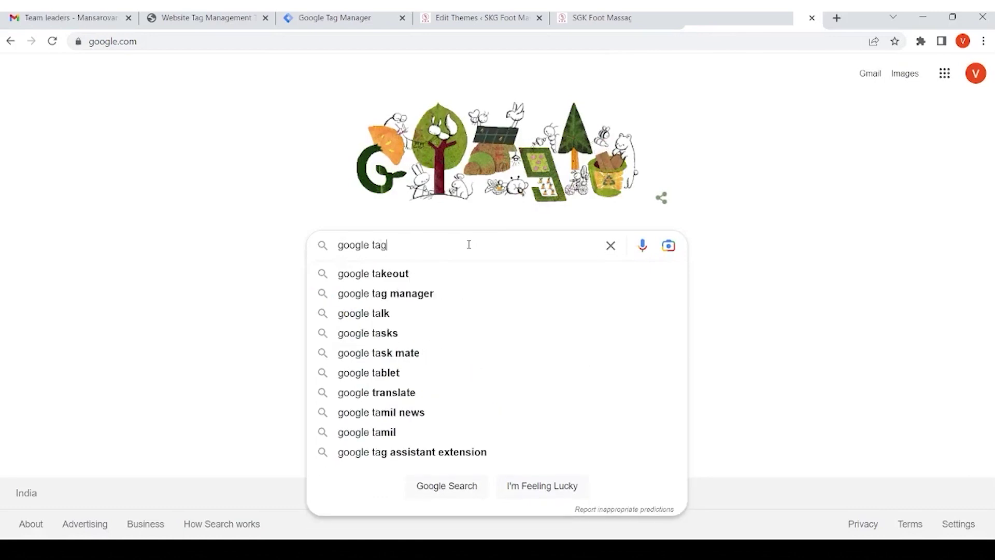
{"action": "type", "text": " manager extension"}
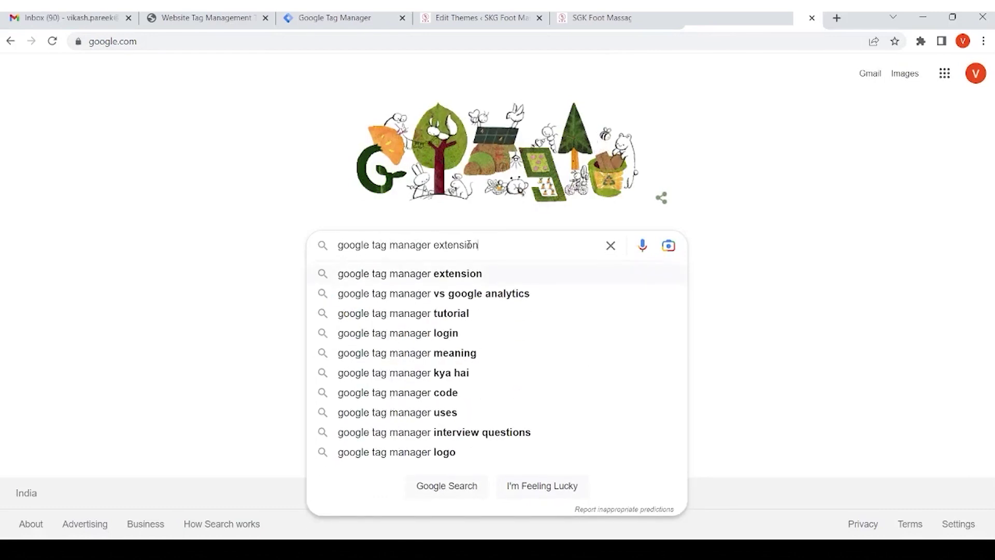
{"action": "key", "text": "Return"}
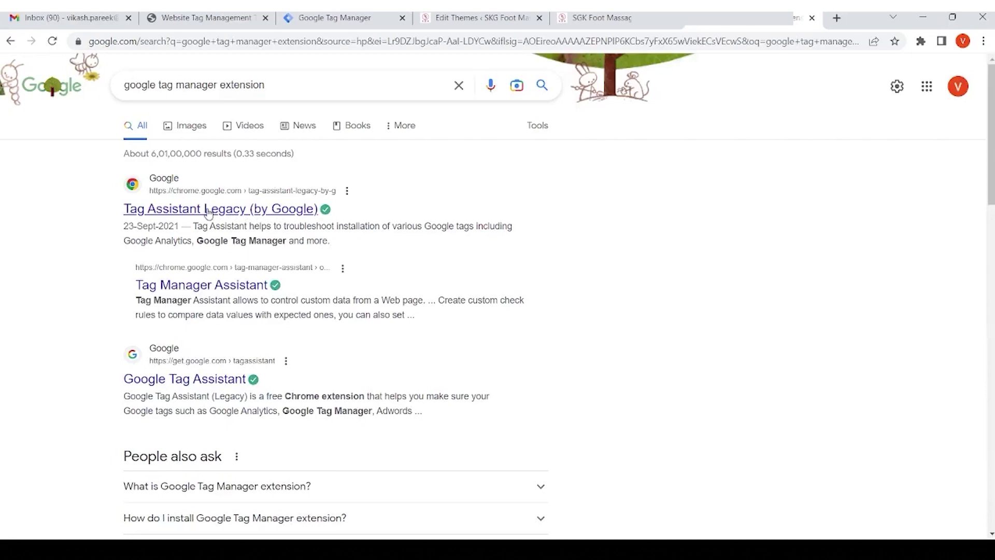
{"action": "left_click", "coordinate": [208, 212]}
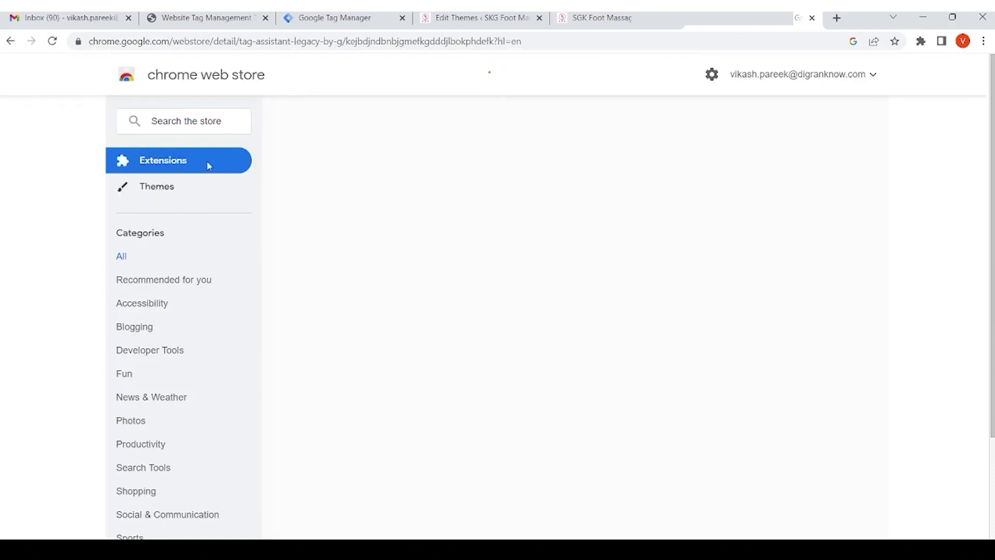
{"action": "left_click", "coordinate": [787, 171]}
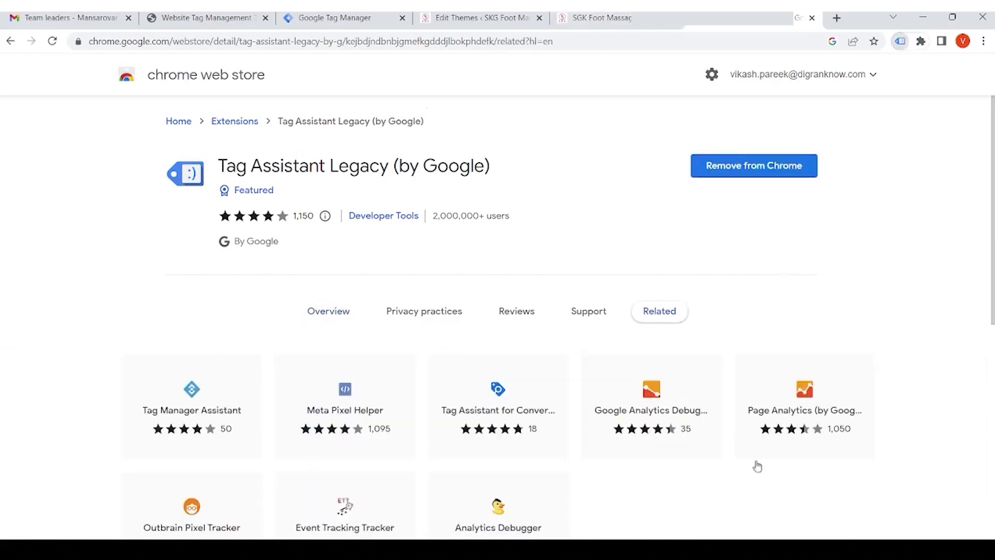
{"action": "key", "text": "ctrl+w"}
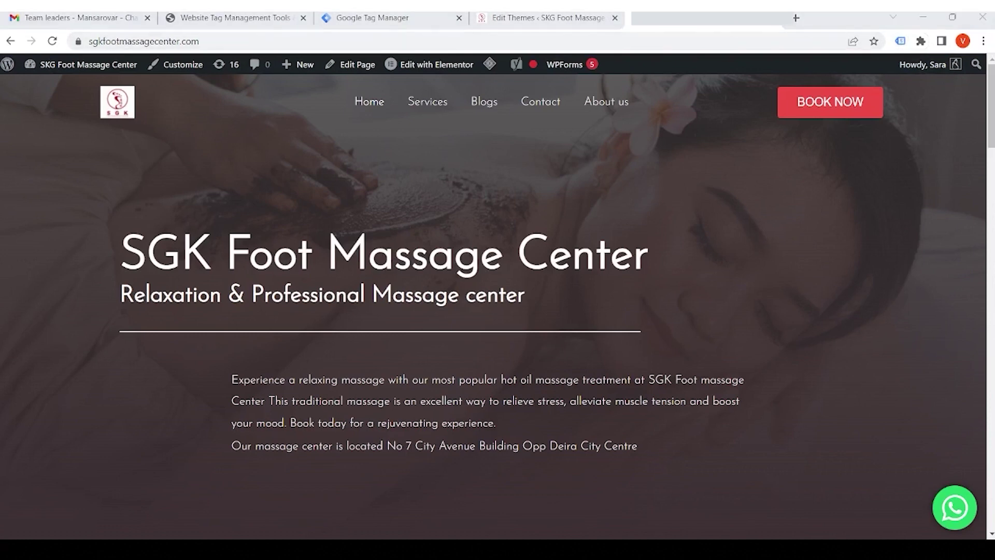
Reload the massage center website and check its tag against the container ID in Google Tag Manager
{"action": "left_click", "coordinate": [52, 44]}
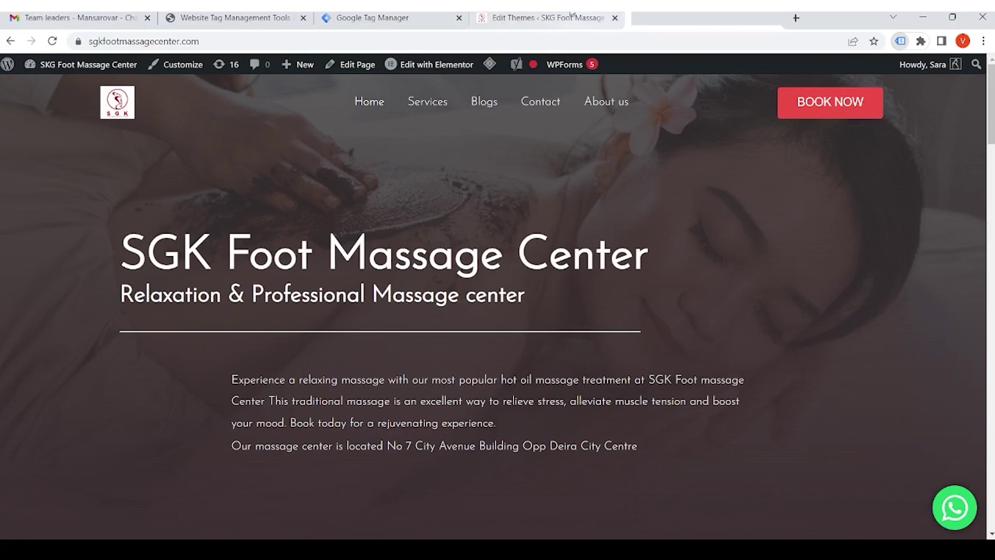
{"action": "left_click", "coordinate": [405, 18]}
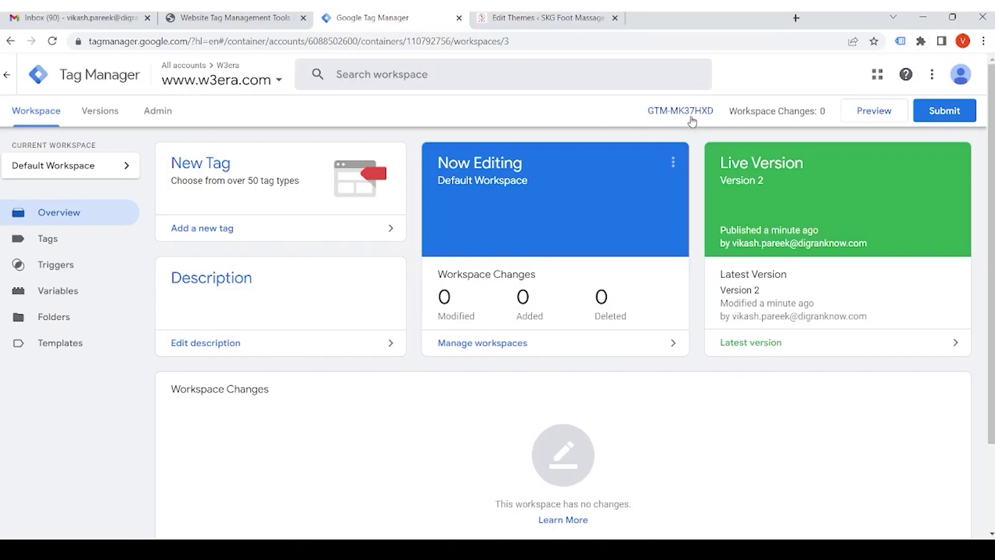
{"action": "left_click", "coordinate": [703, 25]}
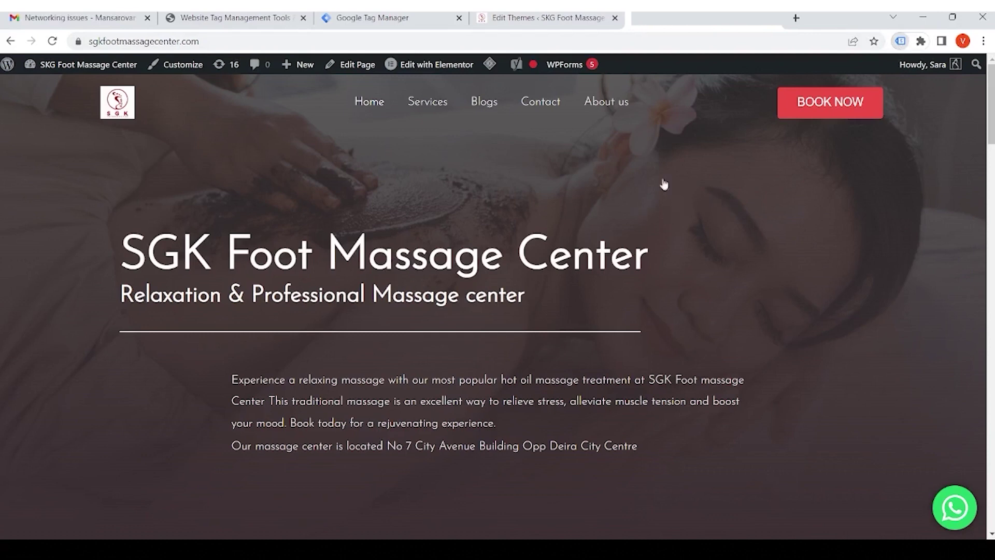
{"action": "left_click", "coordinate": [443, 15]}
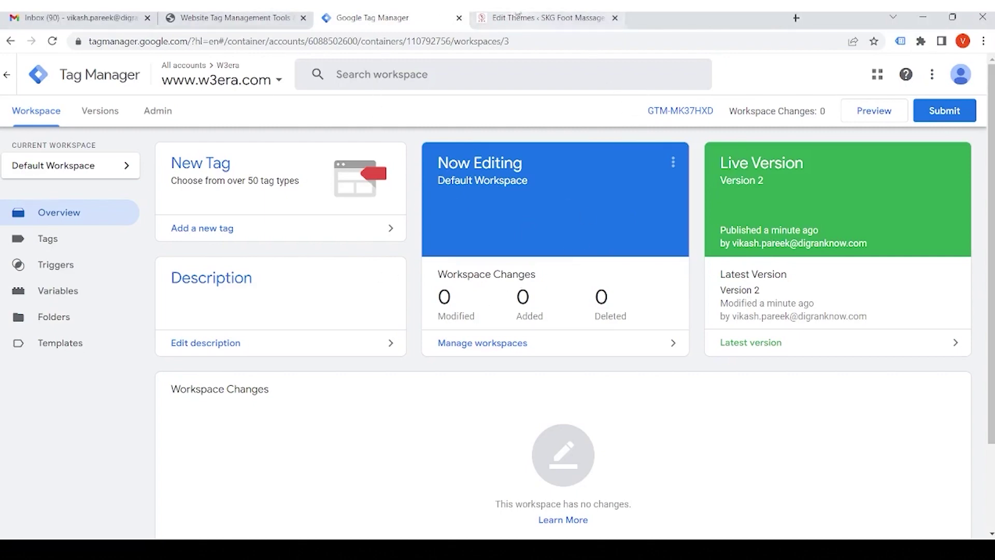
Review the noscript snippet in the WordPress header.php file alongside the Google Tag Manager workspace
{"action": "left_click", "coordinate": [545, 18]}
{"action": "scroll", "coordinate": [566, 201], "scroll_direction": "up", "scroll_amount": 5}
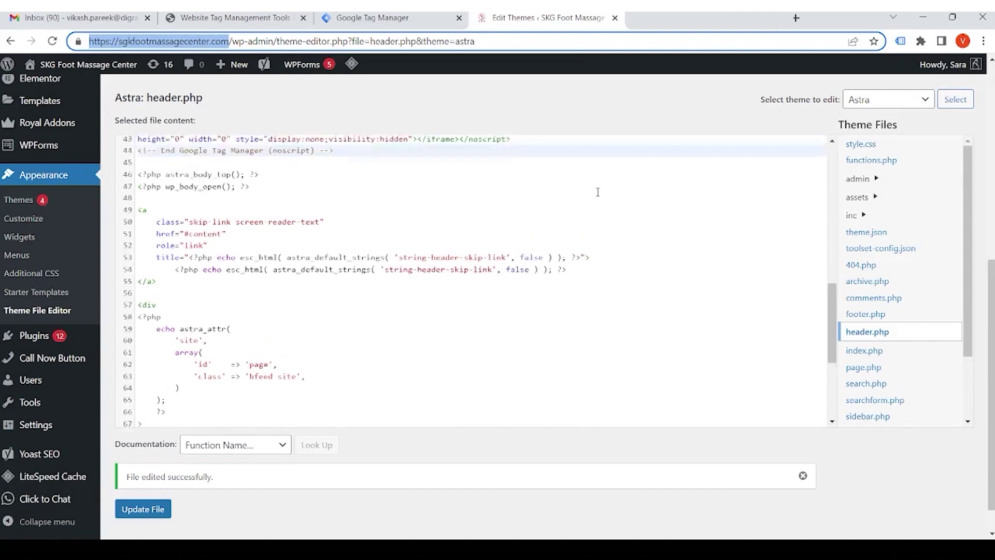
{"action": "left_click", "coordinate": [447, 18]}
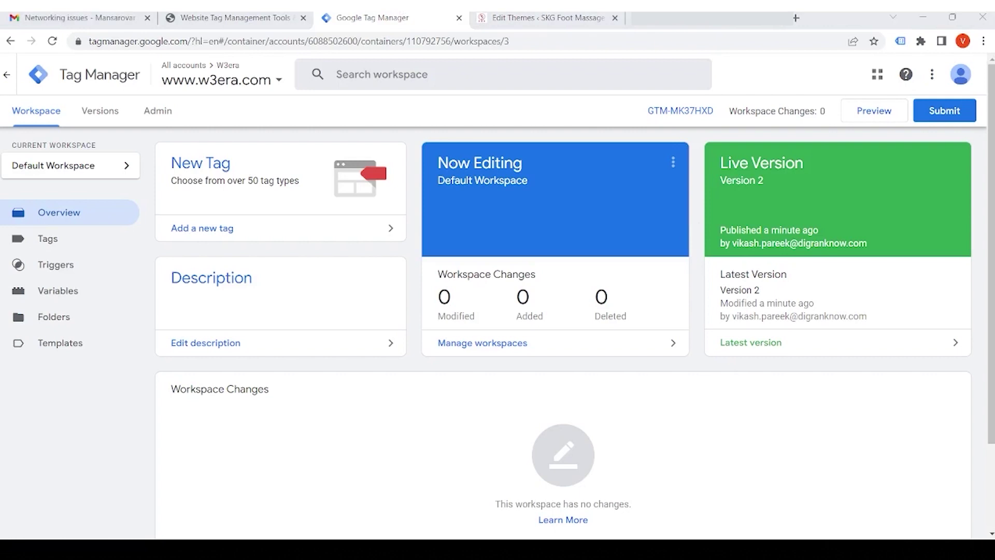
{"action": "left_click", "coordinate": [529, 202]}
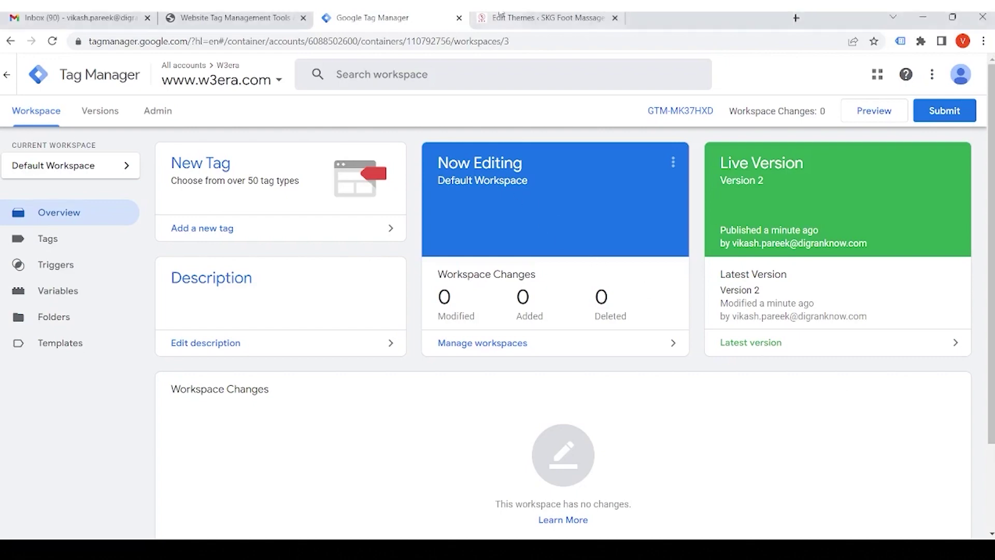
{"action": "left_click", "coordinate": [531, 17]}
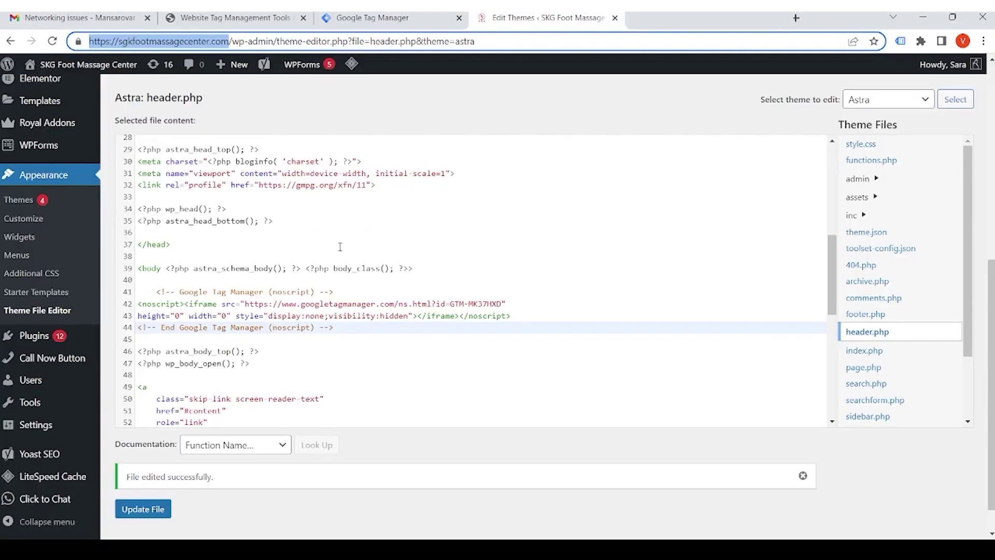
Open WordPress's page for adding plugins and search for "Google Tag manager"
{"action": "mouse_move", "coordinate": [83, 336]}
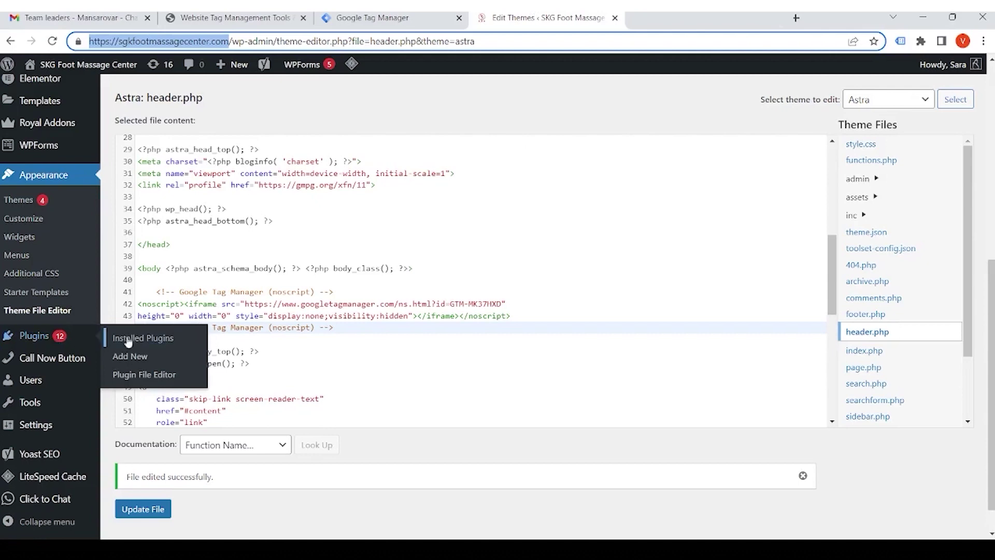
{"action": "left_click", "coordinate": [130, 356]}
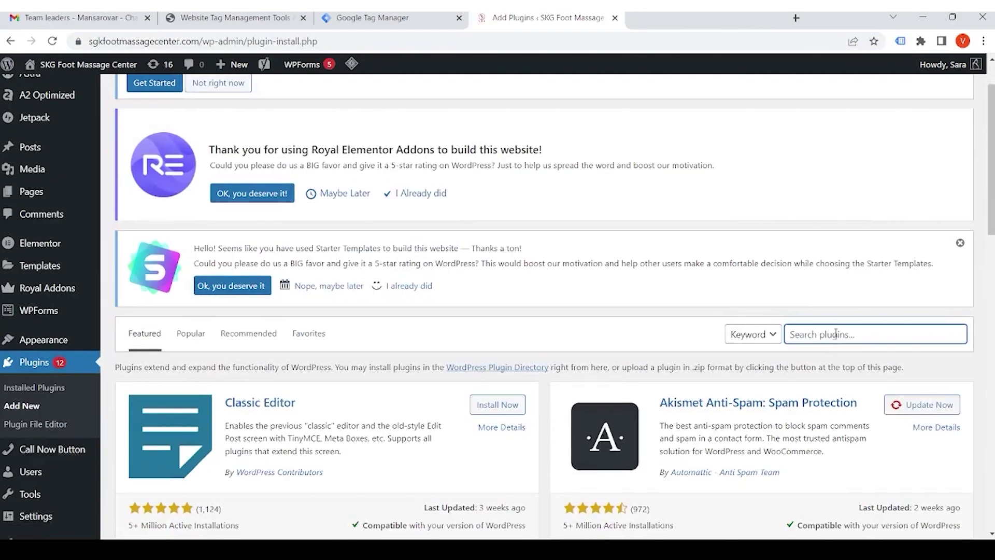
{"action": "left_click", "coordinate": [836, 333]}
{"action": "type", "text": "Google Tag manager"}
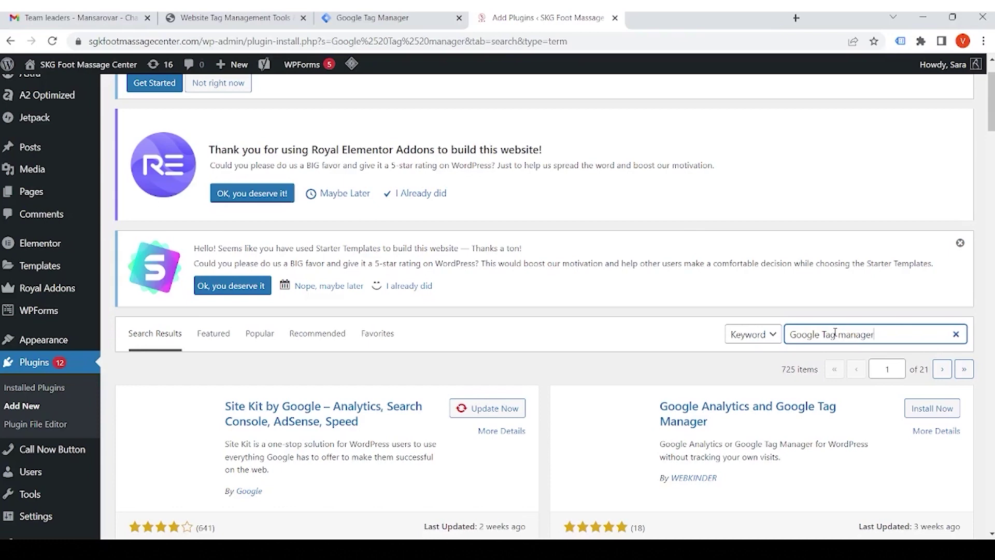
{"action": "scroll", "coordinate": [835, 334], "scroll_direction": "down", "scroll_amount": 2}
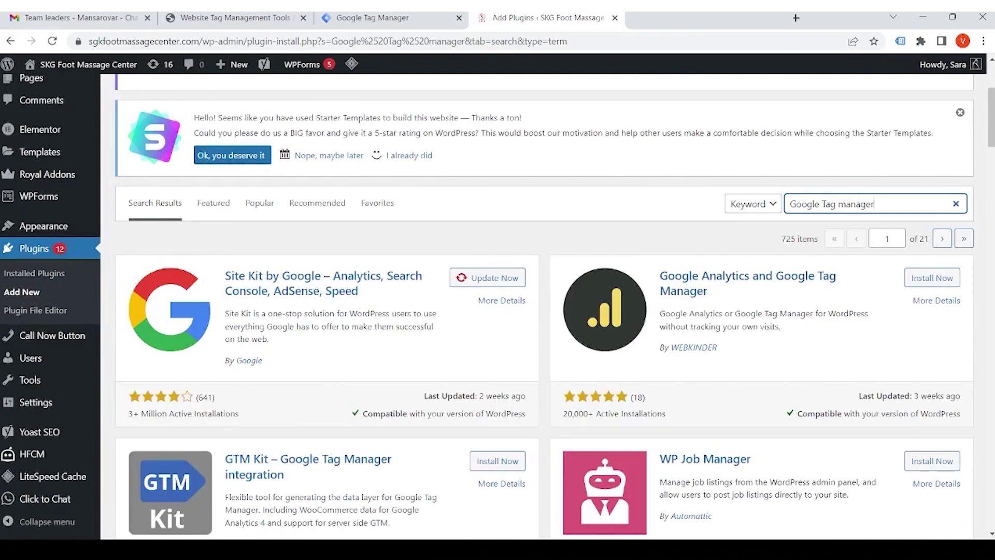
Locate GTM4WP among the plugin search results and open the site's Google Tag Manager settings page
{"action": "left_click", "coordinate": [741, 549]}
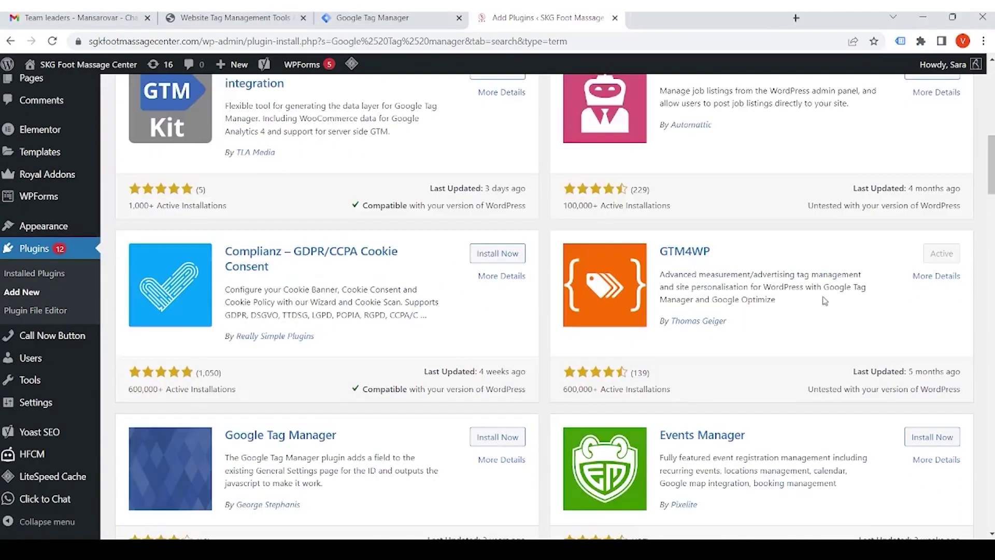
{"action": "scroll", "coordinate": [808, 302], "scroll_direction": "up", "scroll_amount": 4}
{"action": "scroll", "coordinate": [746, 324], "scroll_direction": "down", "scroll_amount": 3}
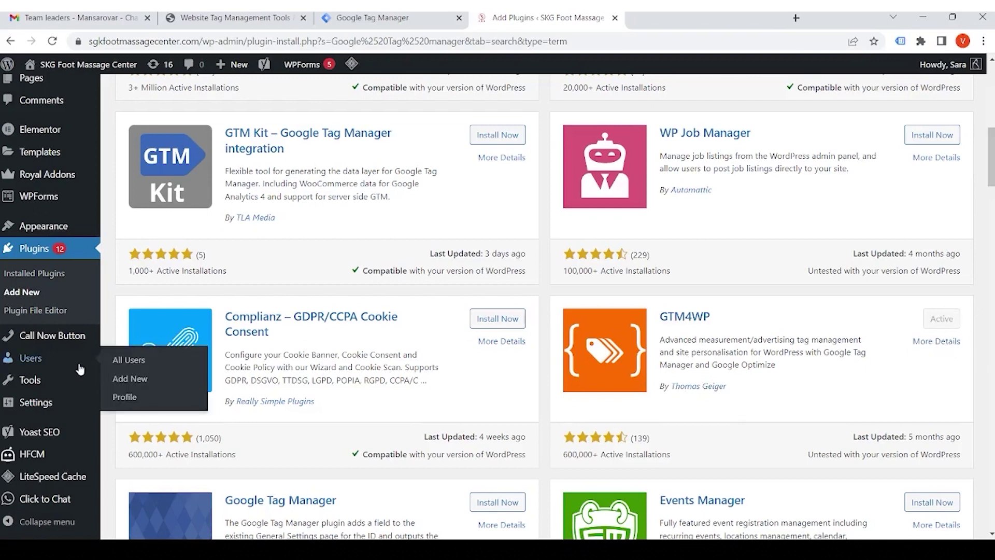
{"action": "scroll", "coordinate": [32, 381], "scroll_direction": "down", "scroll_amount": 3}
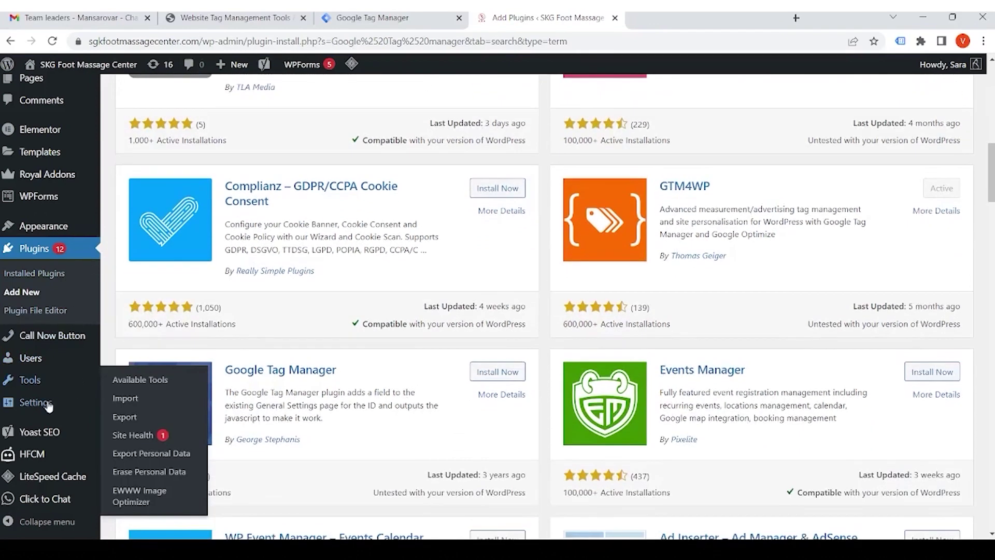
{"action": "mouse_move", "coordinate": [47, 402]}
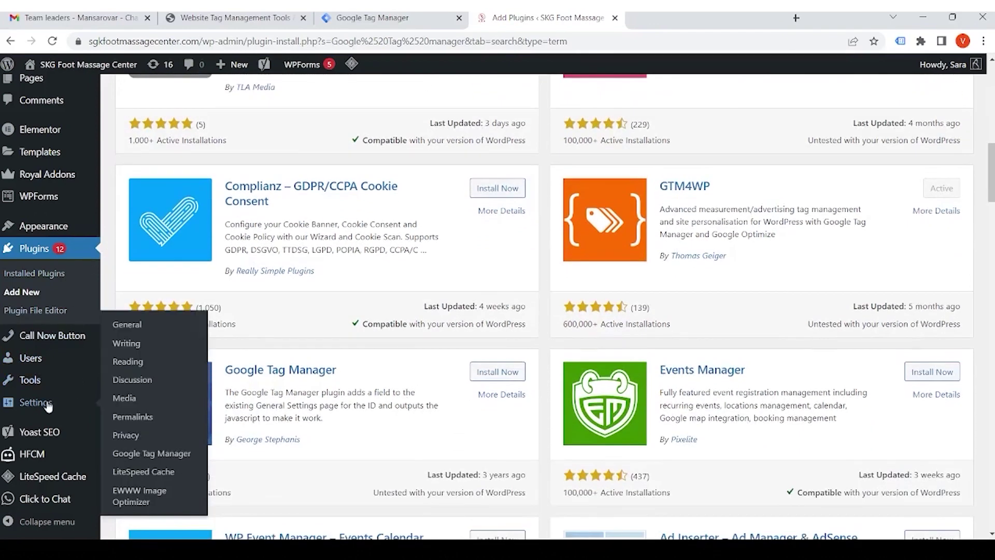
{"action": "left_click", "coordinate": [143, 459]}
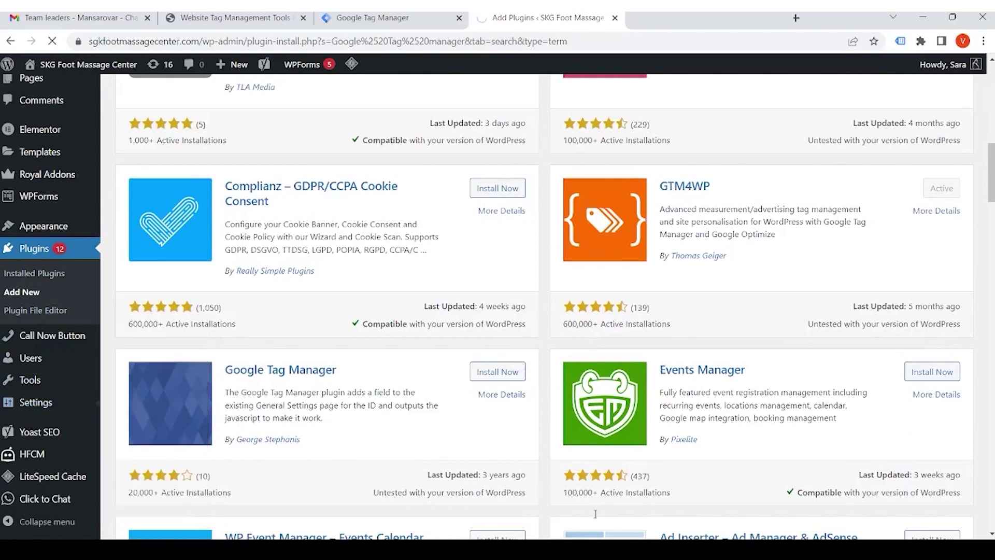
{"action": "scroll", "coordinate": [652, 394], "scroll_direction": "down", "scroll_amount": 6}
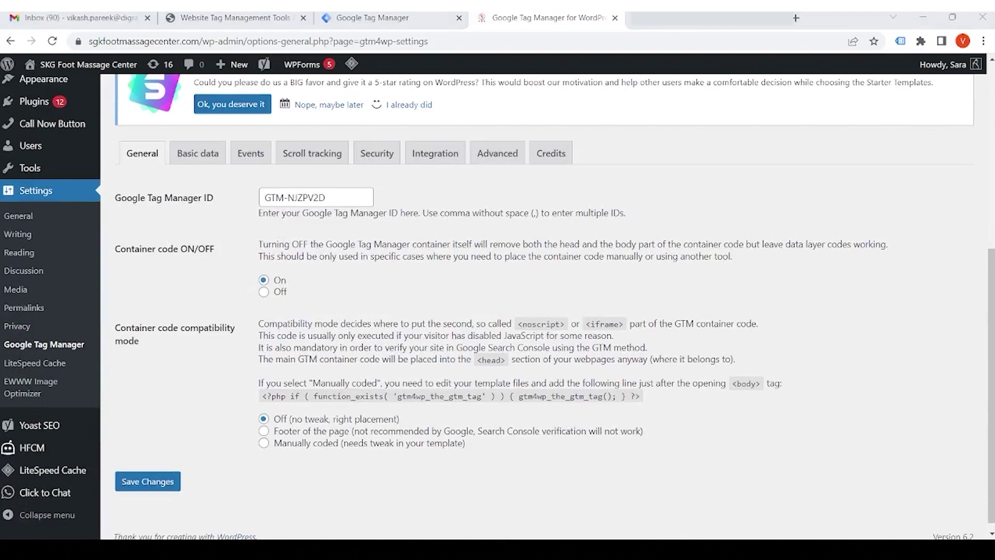
{"action": "scroll", "coordinate": [166, 243], "scroll_direction": "up", "scroll_amount": 1}
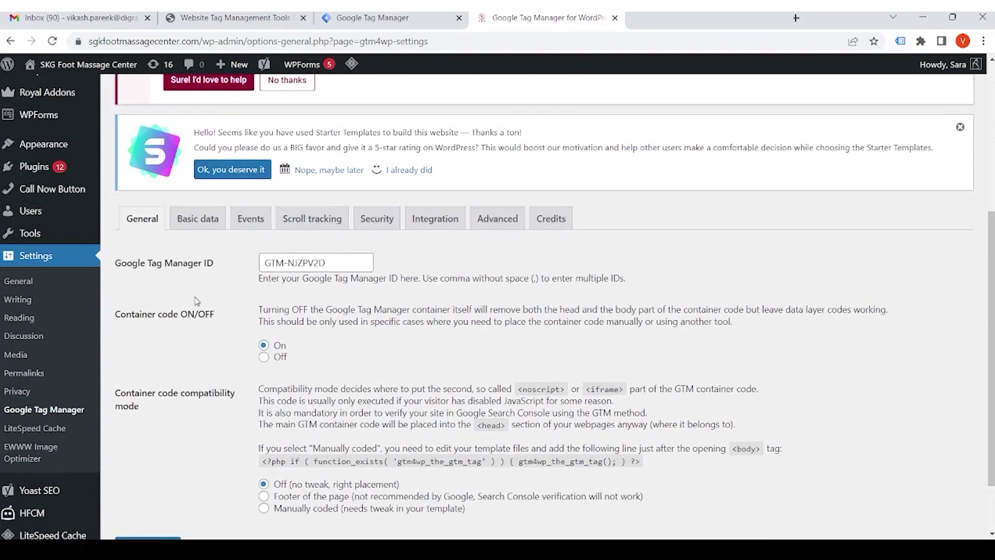
Compare the Google Tag Manager ID field in the plugin's general settings with the container ID in the Tag Manager workspace
{"action": "left_click_drag", "start_coordinate": [329, 262], "coordinate": [246, 269]}
{"action": "left_click", "coordinate": [494, 253]}
{"action": "left_click", "coordinate": [401, 17]}
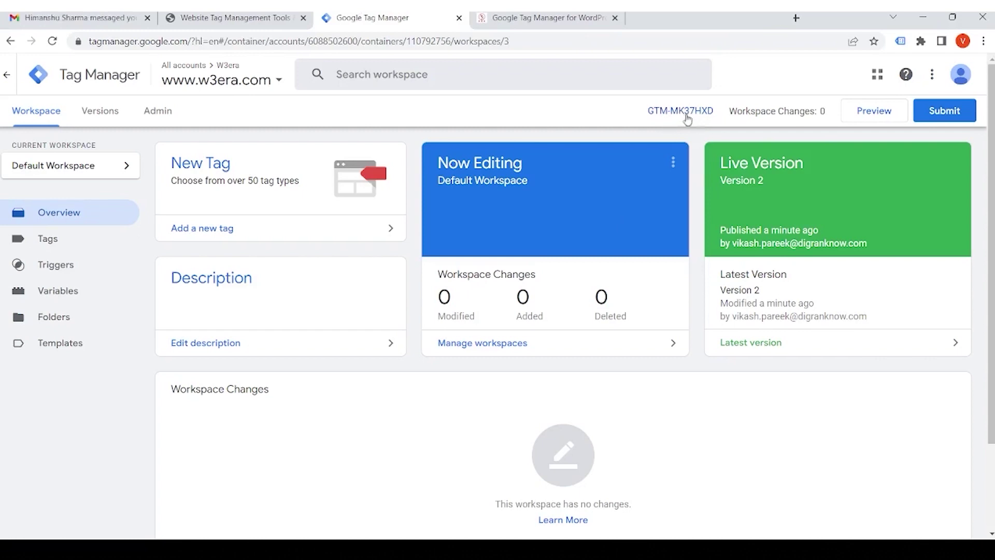
{"action": "left_click", "coordinate": [233, 18]}
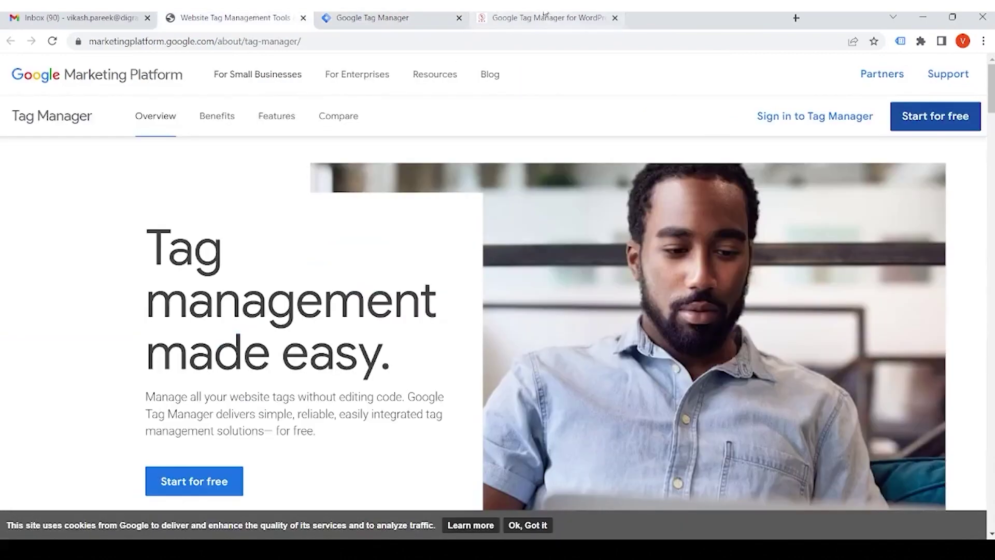
{"action": "left_click", "coordinate": [668, 17]}
{"action": "left_click", "coordinate": [395, 18]}
{"action": "left_click", "coordinate": [536, 16]}
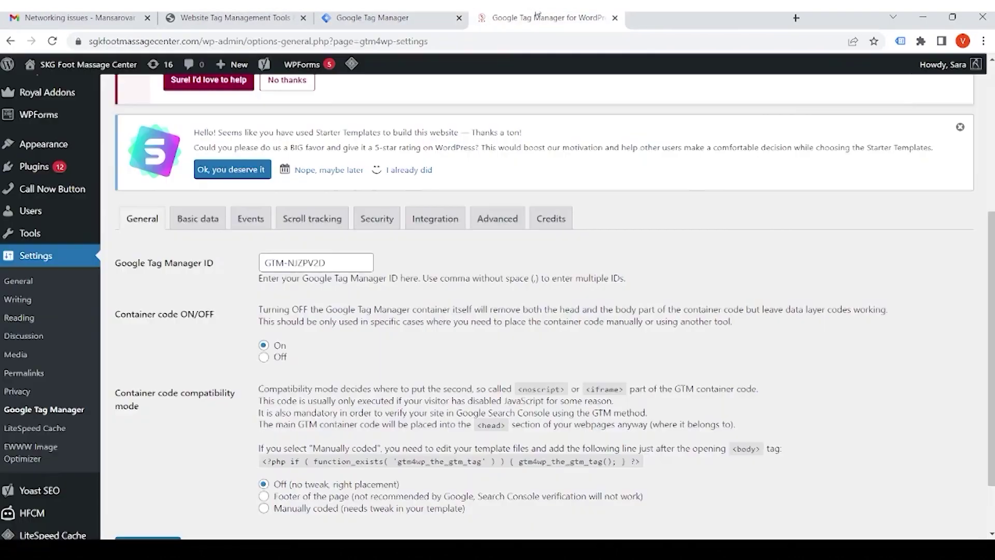
{"action": "left_click_drag", "start_coordinate": [329, 263], "coordinate": [255, 266]}
{"action": "scroll", "coordinate": [215, 446], "scroll_direction": "down", "scroll_amount": 2}
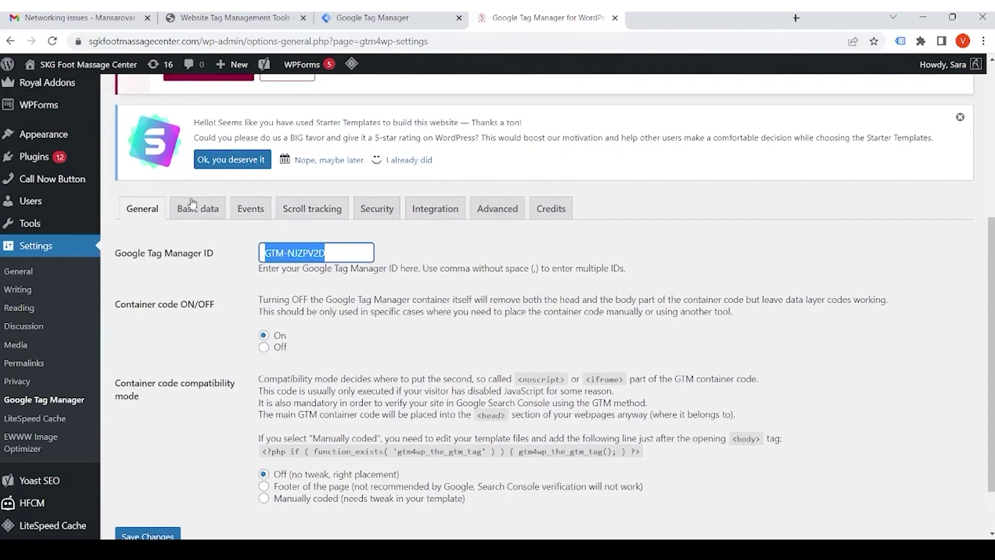
Review the plugin's Basic data, Events, Scroll tracking, Integration, Advanced, Credits and Security settings
{"action": "left_click", "coordinate": [203, 216]}
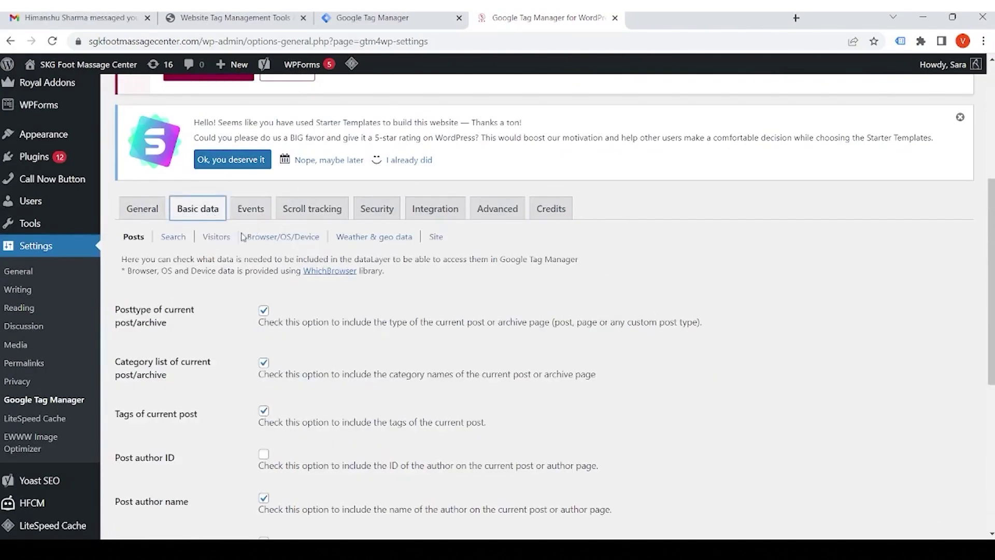
{"action": "left_click", "coordinate": [251, 209]}
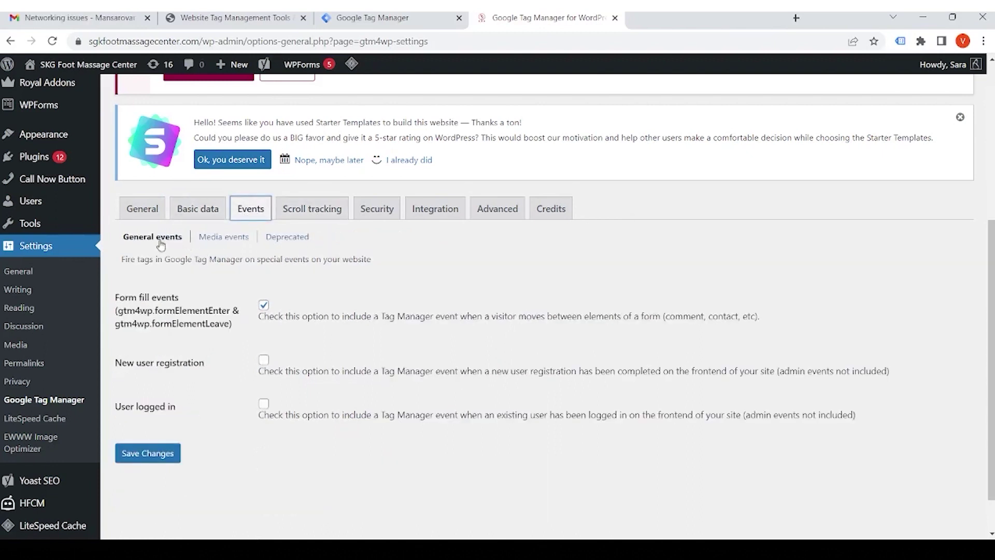
{"action": "left_click", "coordinate": [314, 210]}
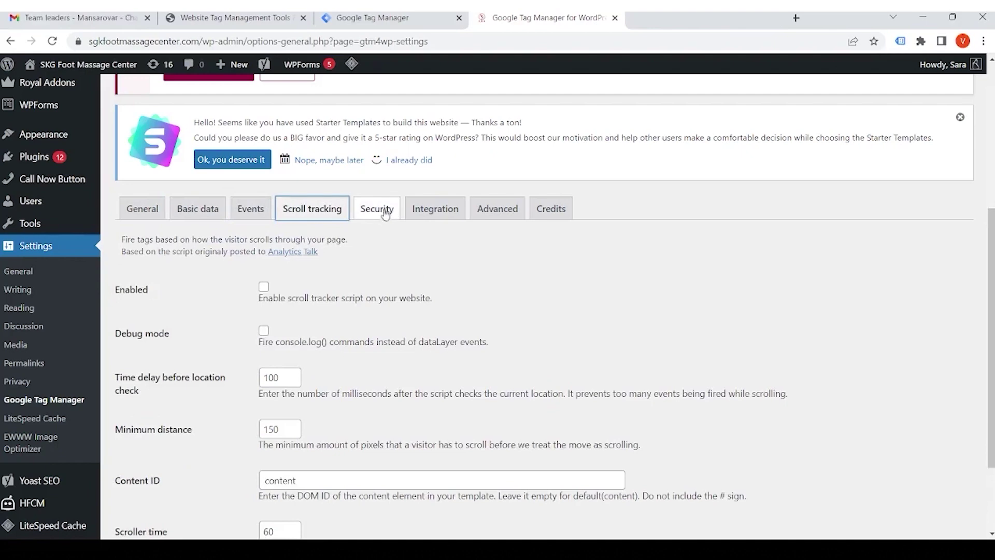
{"action": "left_click", "coordinate": [434, 209]}
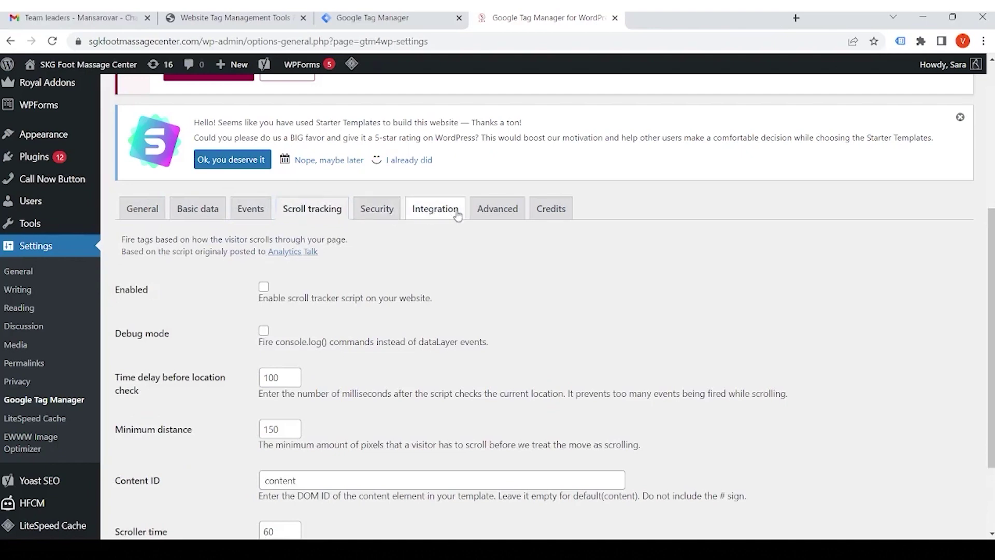
{"action": "left_click", "coordinate": [497, 209]}
{"action": "left_click", "coordinate": [550, 210]}
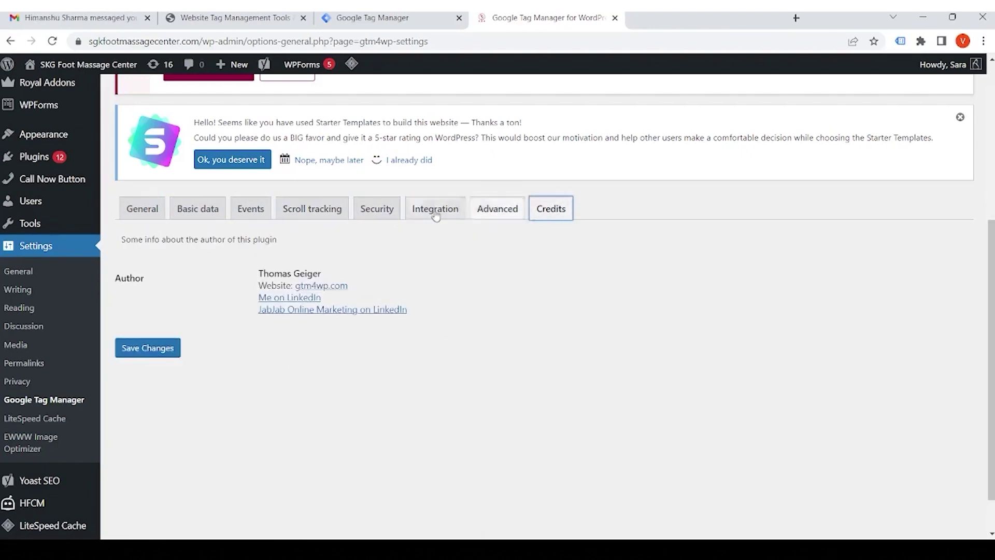
{"action": "left_click", "coordinate": [435, 209]}
{"action": "left_click", "coordinate": [376, 209]}
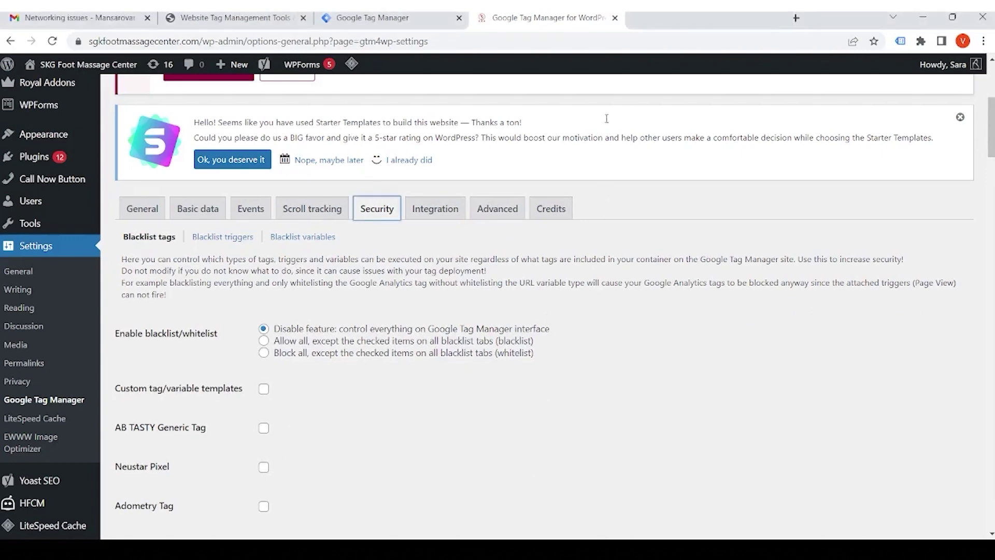
Preview container GTM-MK37HXD from Google Tag Manager, connect Tag Assistant to the massage center website and continue to the debug summary
{"action": "left_click", "coordinate": [452, 13]}
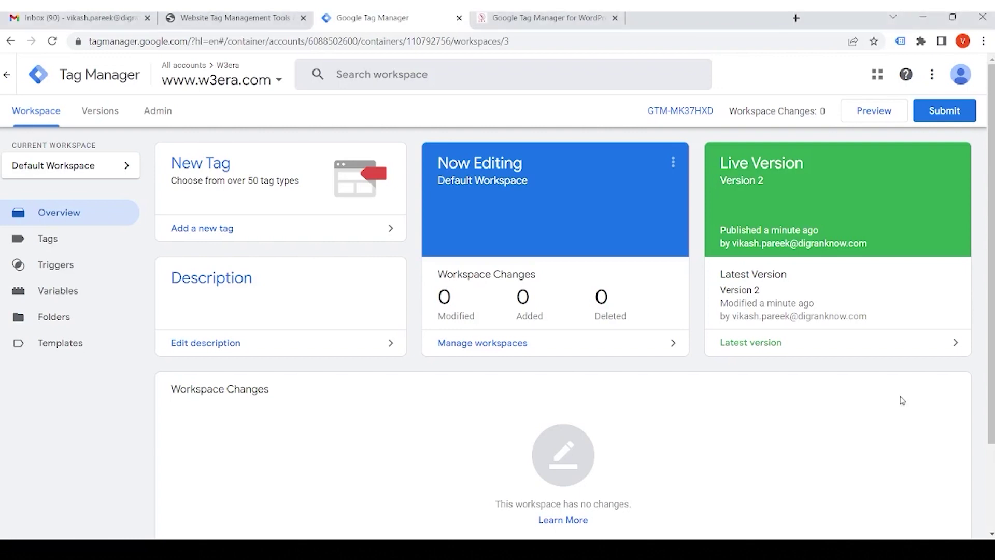
{"action": "left_click", "coordinate": [889, 114]}
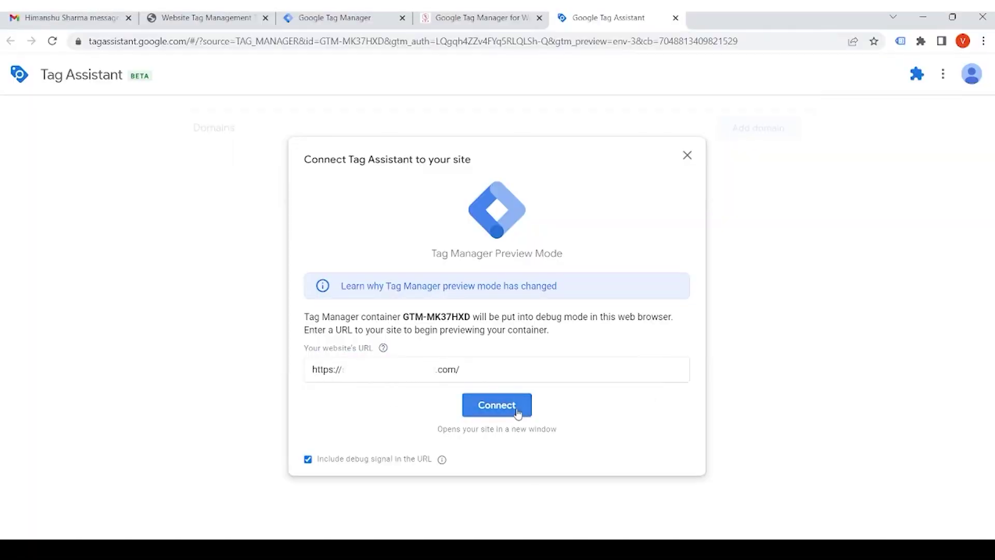
{"action": "left_click", "coordinate": [519, 413]}
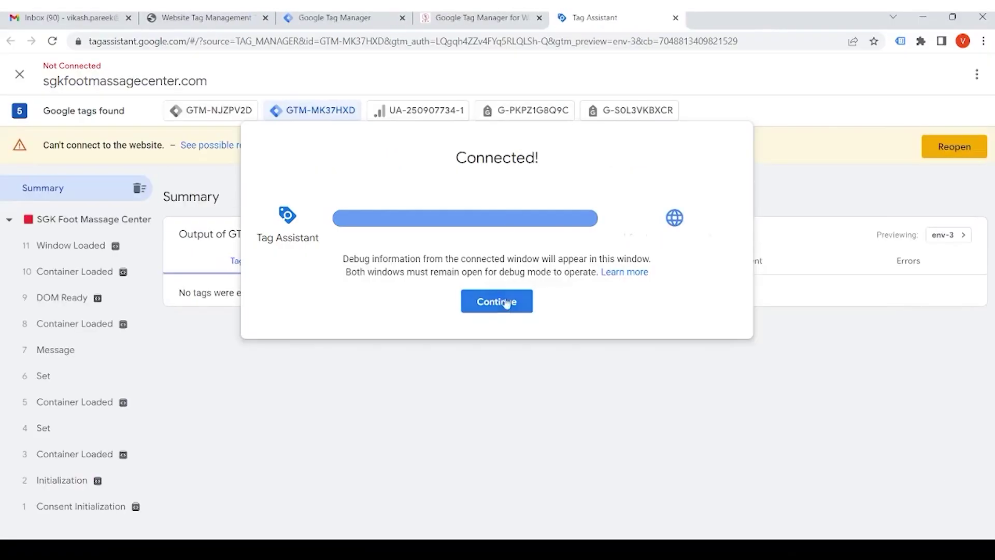
{"action": "left_click", "coordinate": [505, 303]}
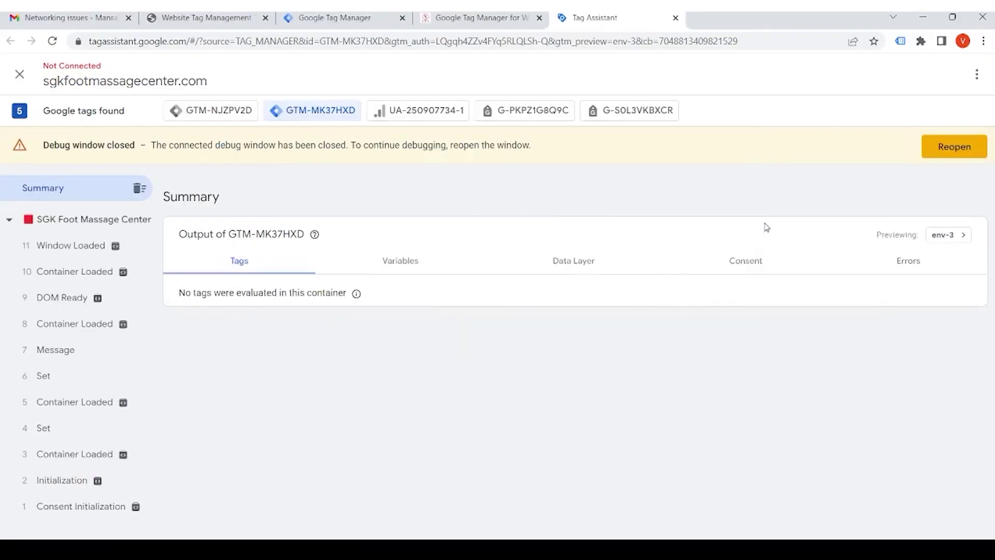